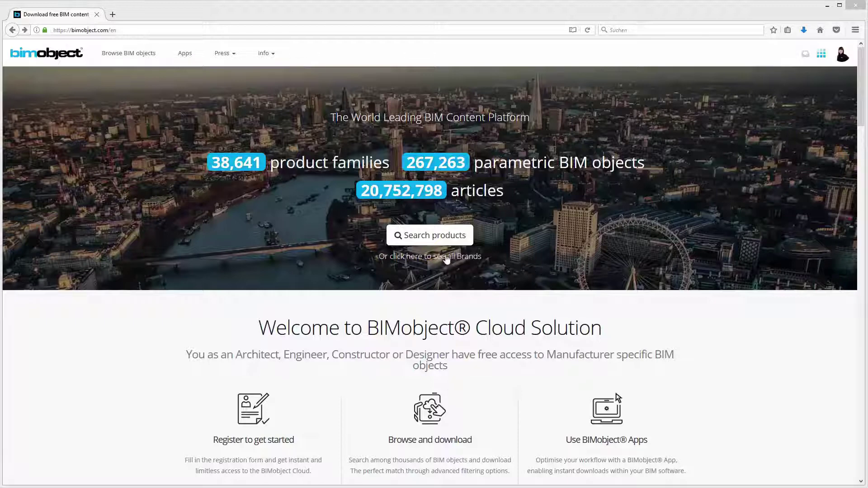
Step: Search the BIMobject brand list for 'hager' and open the Hager brand page
{"action": "left_click", "coordinate": [438, 257]}
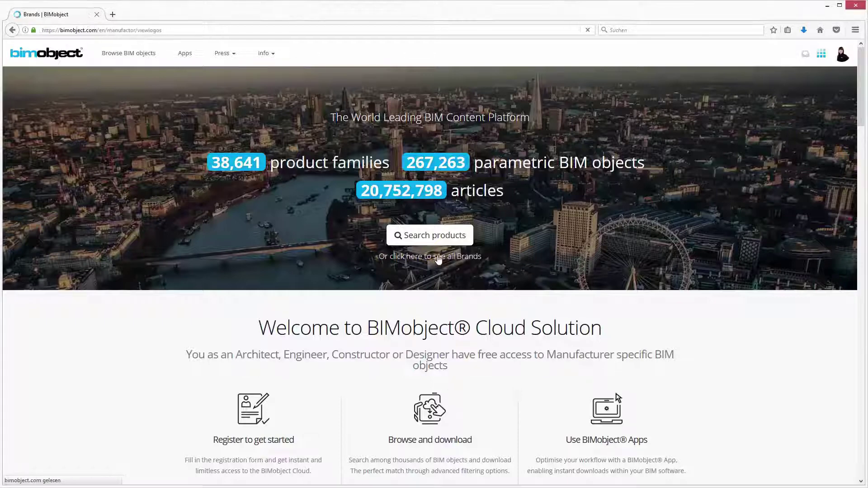
{"action": "type", "text": "hager"}
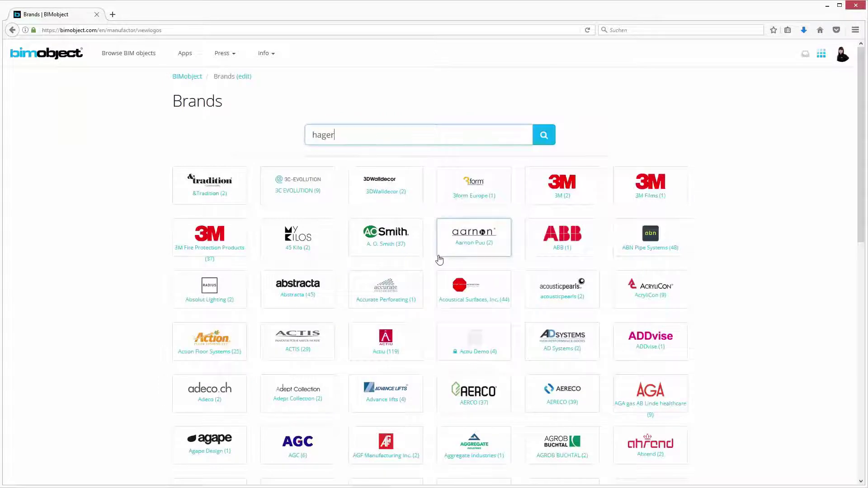
{"action": "key", "text": "Return"}
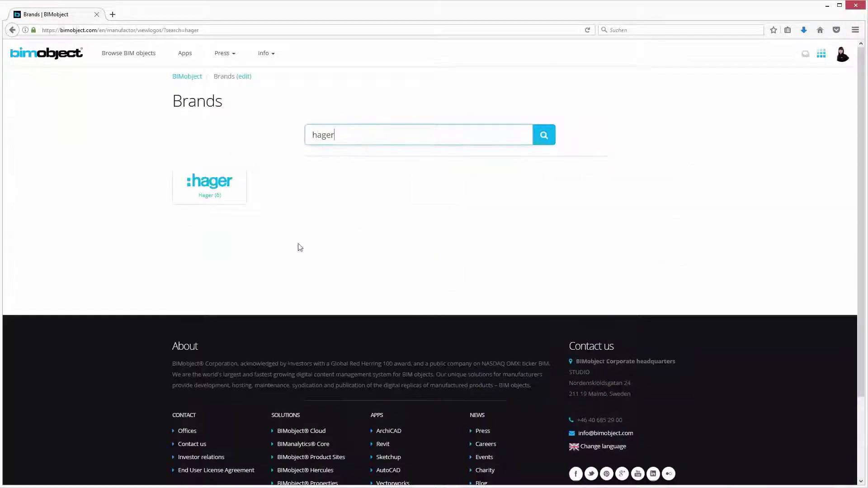
{"action": "left_click", "coordinate": [225, 186]}
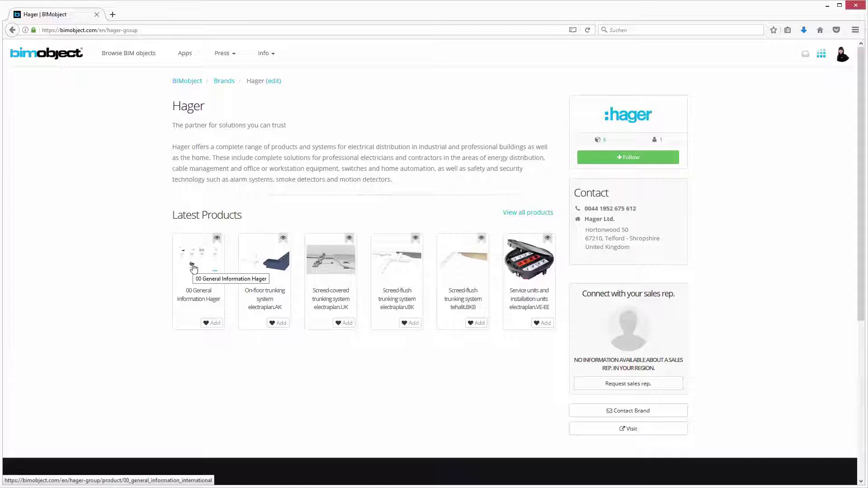
Step: From the 00 General Information product, save Documentation_Hager_All_Systems_Overview.pdf to disk
{"action": "left_click", "coordinate": [193, 268]}
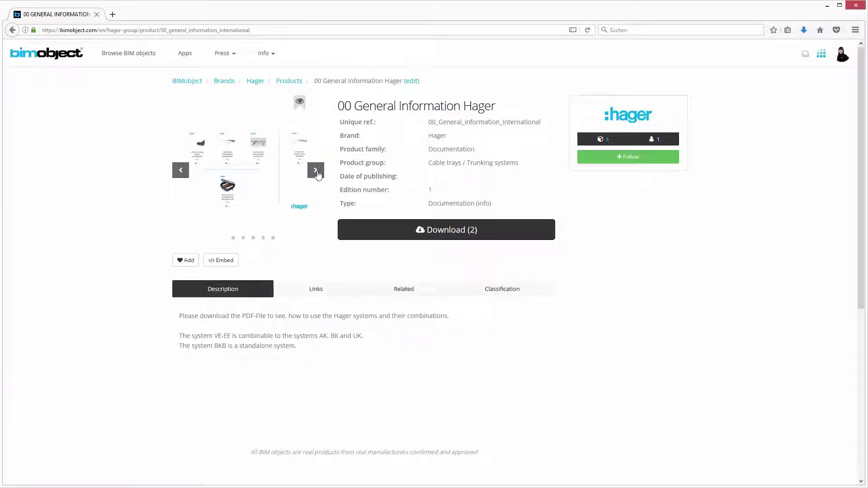
{"action": "left_click", "coordinate": [317, 174]}
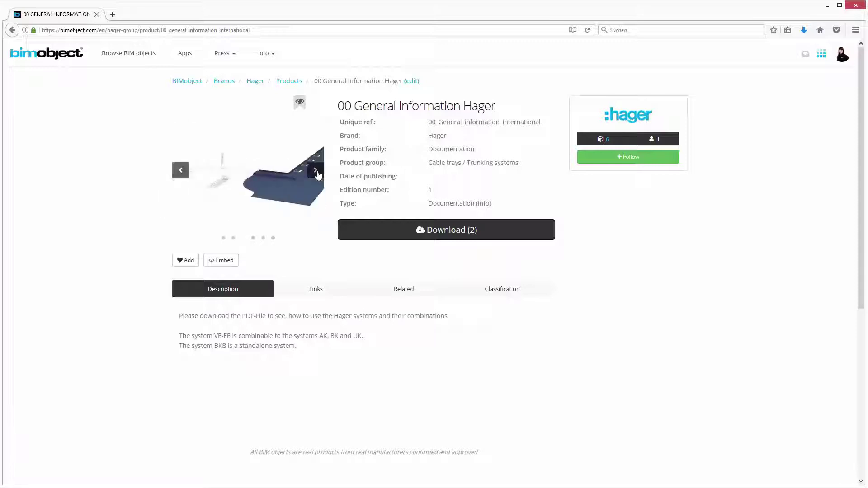
{"action": "left_click", "coordinate": [317, 174]}
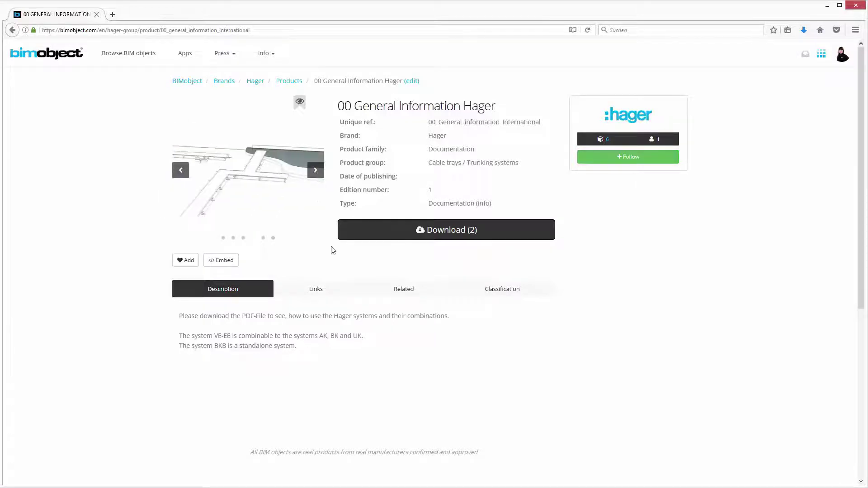
{"action": "left_click", "coordinate": [441, 233]}
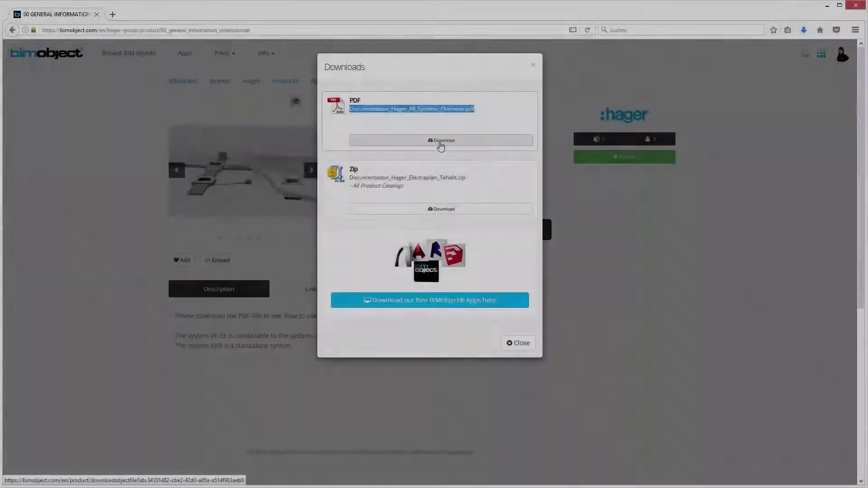
{"action": "left_click", "coordinate": [441, 145]}
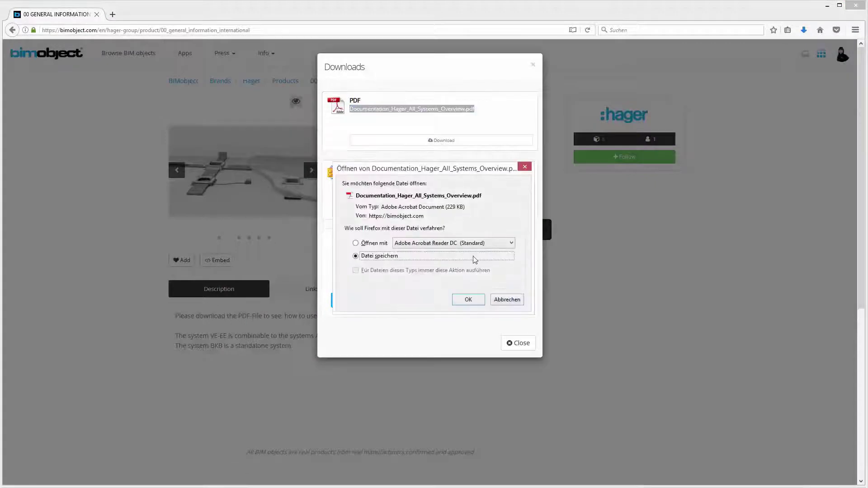
{"action": "left_click", "coordinate": [468, 300]}
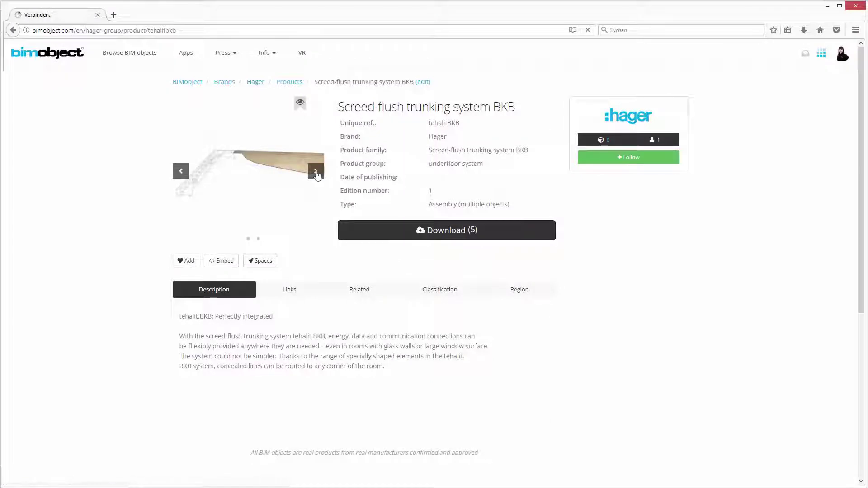
Step: Show the next picture on the Screed-flush trunking system BKB product page
{"action": "left_click", "coordinate": [316, 172]}
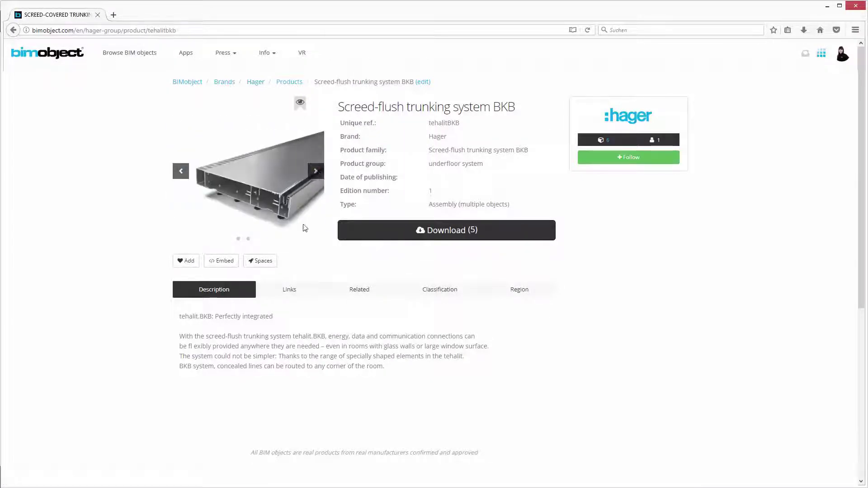
Step: Review the BKB product's Links, Related, Classification and Region tabs, showing Europe availability
{"action": "left_click", "coordinate": [293, 290]}
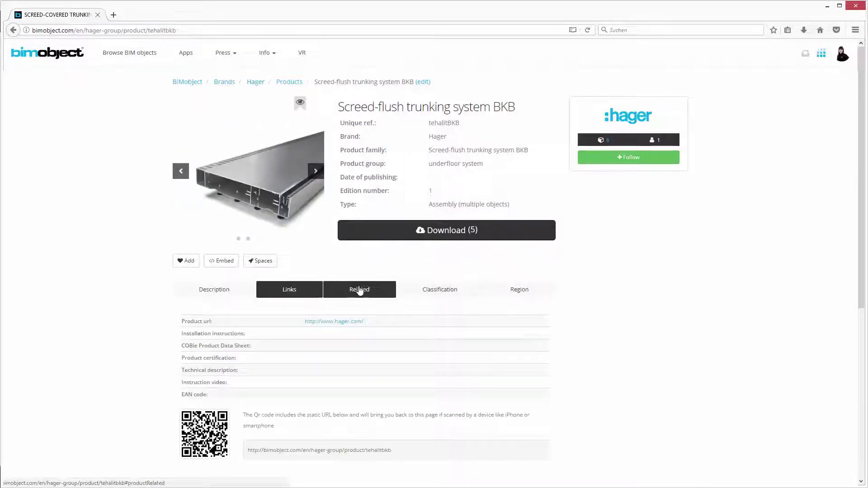
{"action": "left_click", "coordinate": [357, 289]}
{"action": "left_click", "coordinate": [435, 292]}
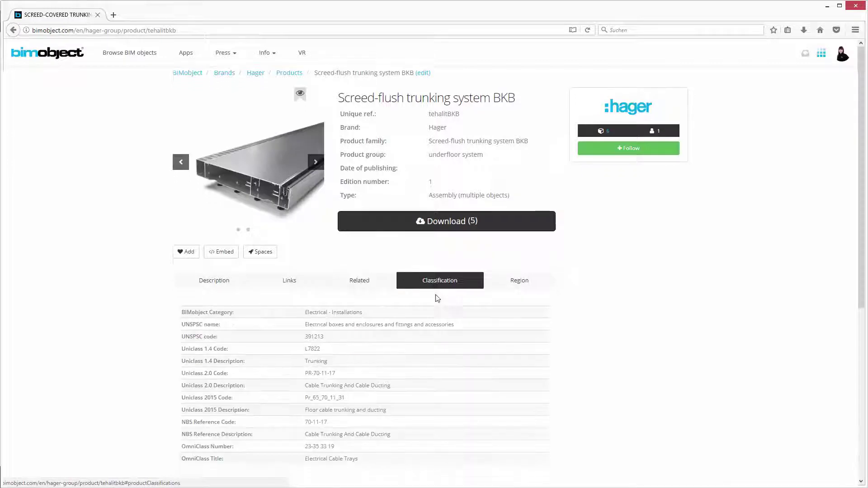
{"action": "scroll", "coordinate": [435, 295], "scroll_direction": "down", "scroll_amount": 1}
{"action": "scroll", "coordinate": [442, 296], "scroll_direction": "up", "scroll_amount": 1}
{"action": "left_click", "coordinate": [519, 293]}
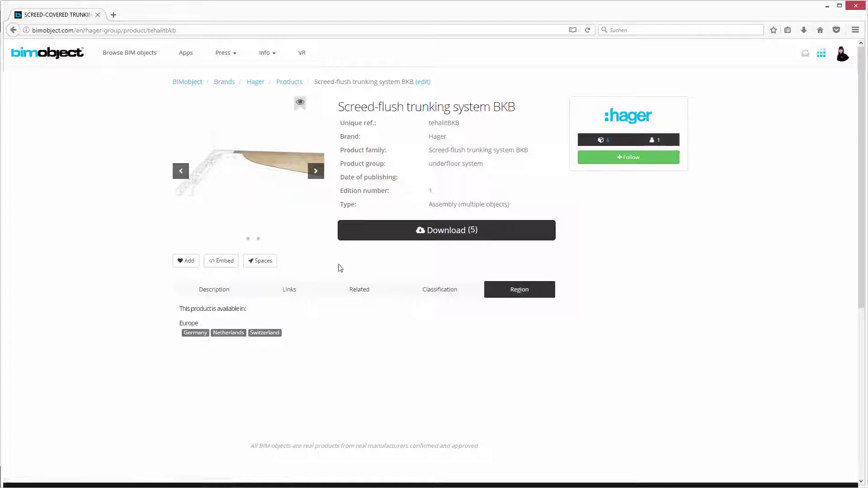
Step: Open the BKB trunking in BIMsupply Spaces and show one trunking piece's properties
{"action": "left_click", "coordinate": [261, 263]}
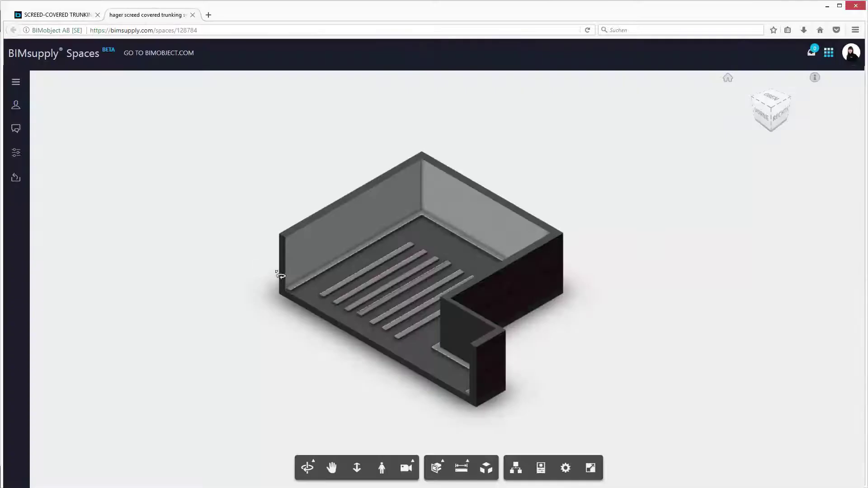
{"action": "scroll", "coordinate": [373, 302], "scroll_direction": "up", "scroll_amount": 3}
{"action": "scroll", "coordinate": [373, 301], "scroll_direction": "up", "scroll_amount": 2}
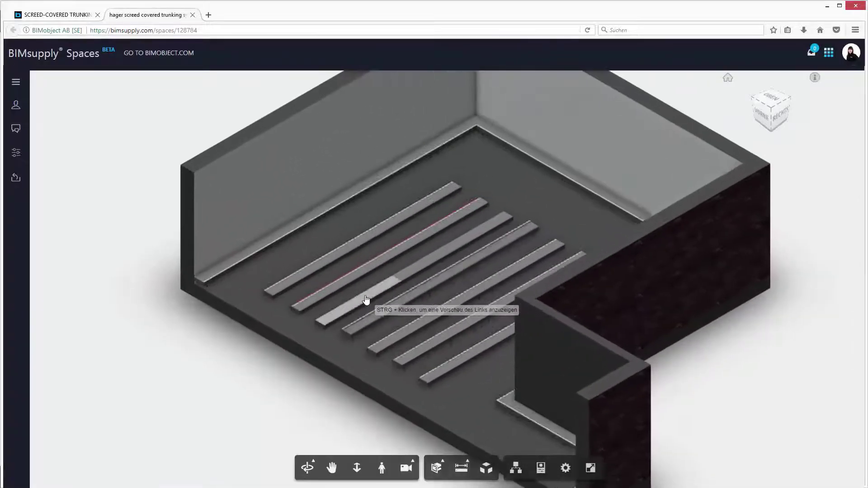
{"action": "left_click", "coordinate": [366, 300]}
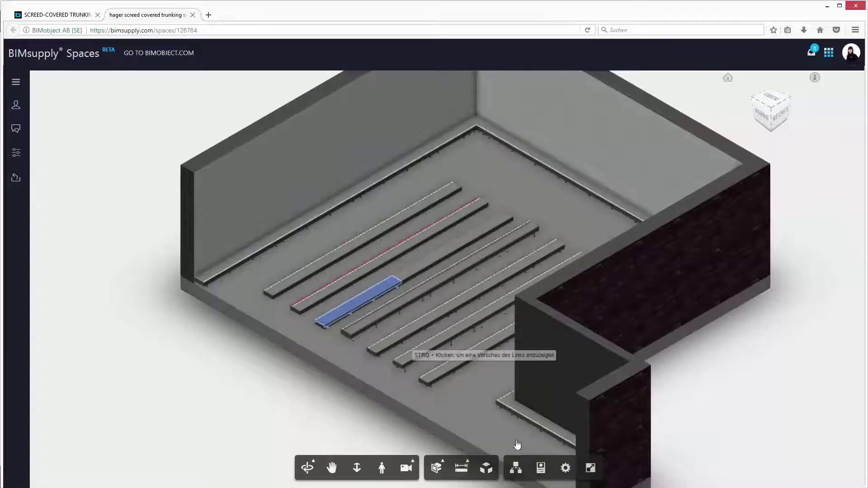
{"action": "left_click", "coordinate": [541, 470]}
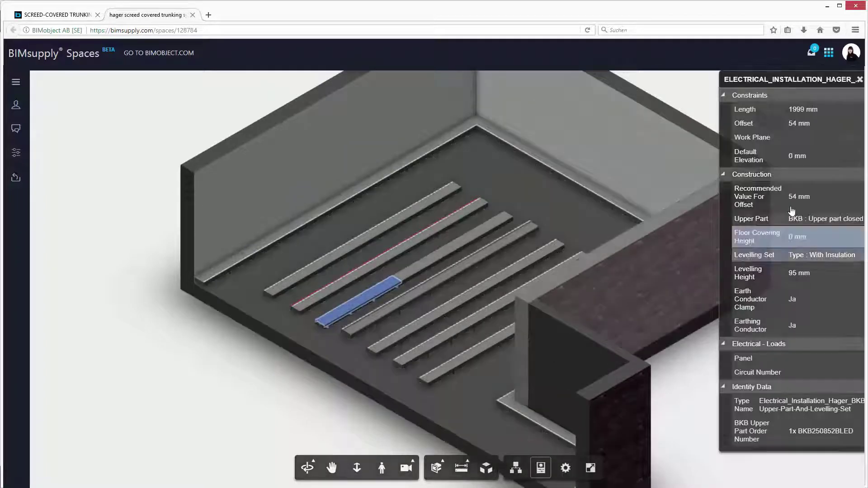
Step: Read through the piece's properties, then close the panel and the 3D space tab
{"action": "scroll", "coordinate": [816, 192], "scroll_direction": "down", "scroll_amount": 2}
{"action": "scroll", "coordinate": [816, 191], "scroll_direction": "down", "scroll_amount": 5}
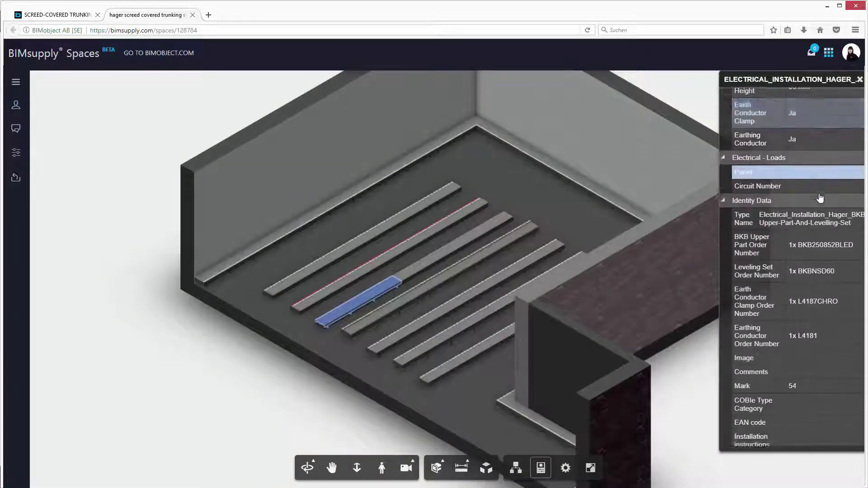
{"action": "scroll", "coordinate": [820, 199], "scroll_direction": "down", "scroll_amount": 7}
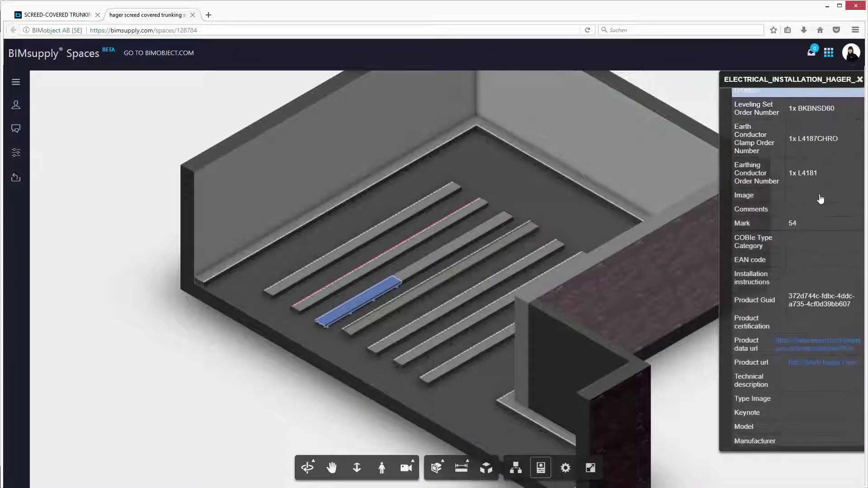
{"action": "scroll", "coordinate": [821, 199], "scroll_direction": "down", "scroll_amount": 10}
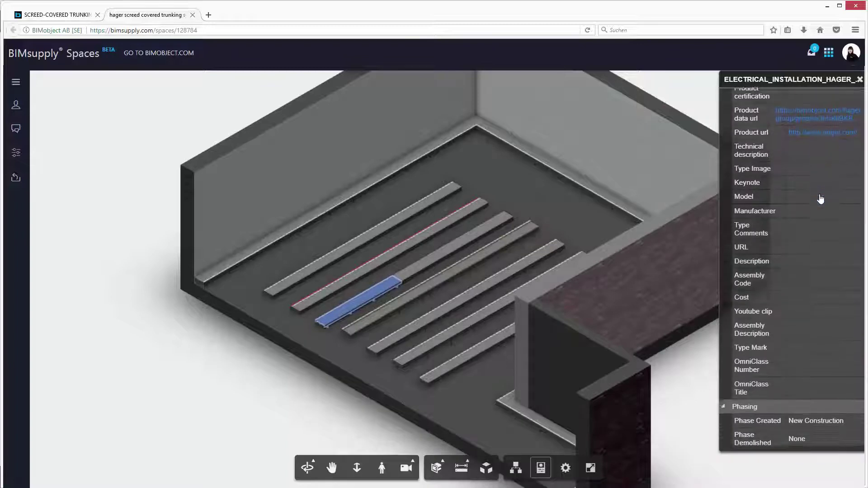
{"action": "scroll", "coordinate": [821, 199], "scroll_direction": "down", "scroll_amount": 12}
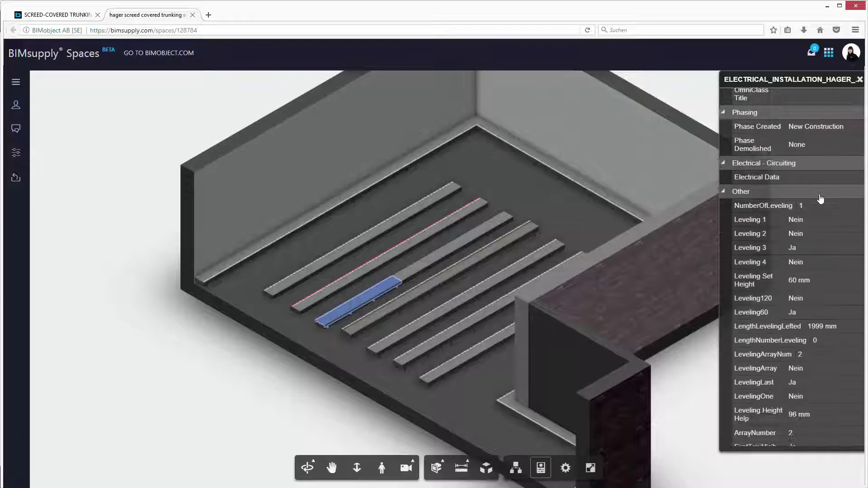
{"action": "scroll", "coordinate": [821, 199], "scroll_direction": "down", "scroll_amount": 10}
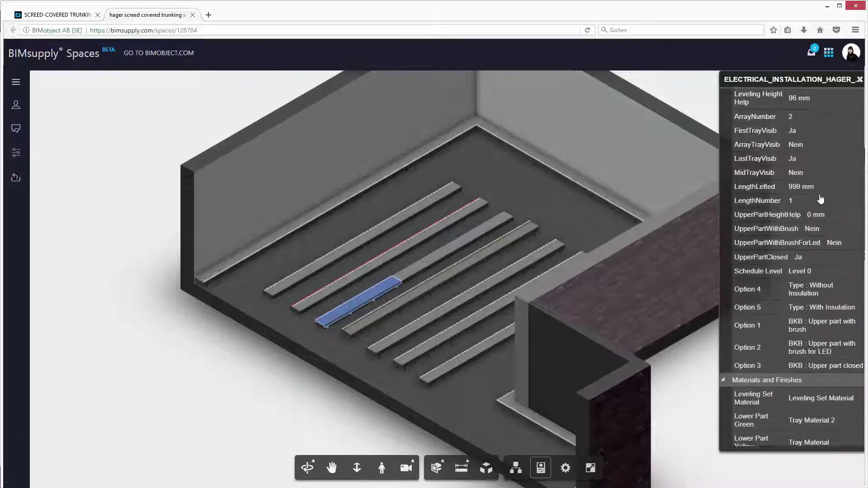
{"action": "scroll", "coordinate": [821, 199], "scroll_direction": "down", "scroll_amount": 12}
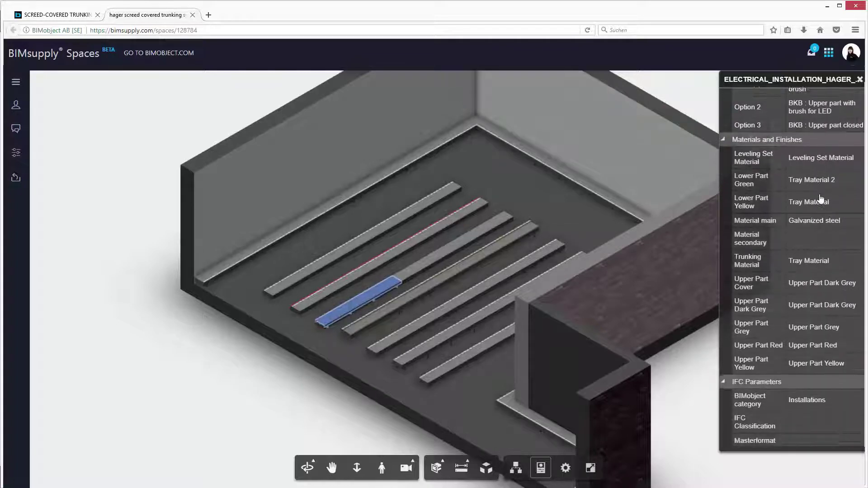
{"action": "scroll", "coordinate": [821, 199], "scroll_direction": "down", "scroll_amount": 10}
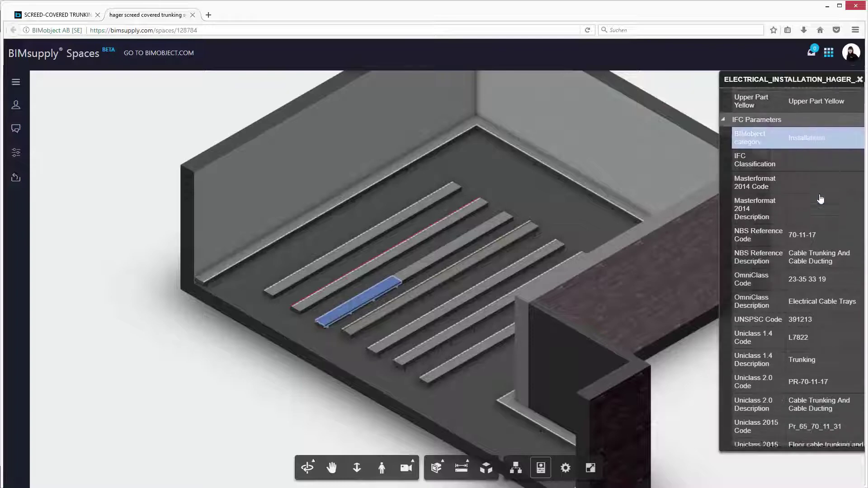
{"action": "scroll", "coordinate": [821, 198], "scroll_direction": "down", "scroll_amount": 10}
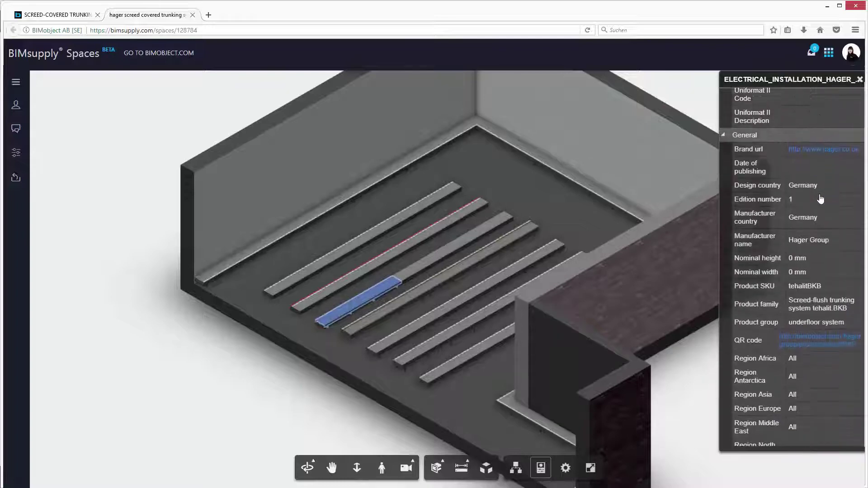
{"action": "left_click", "coordinate": [860, 79]}
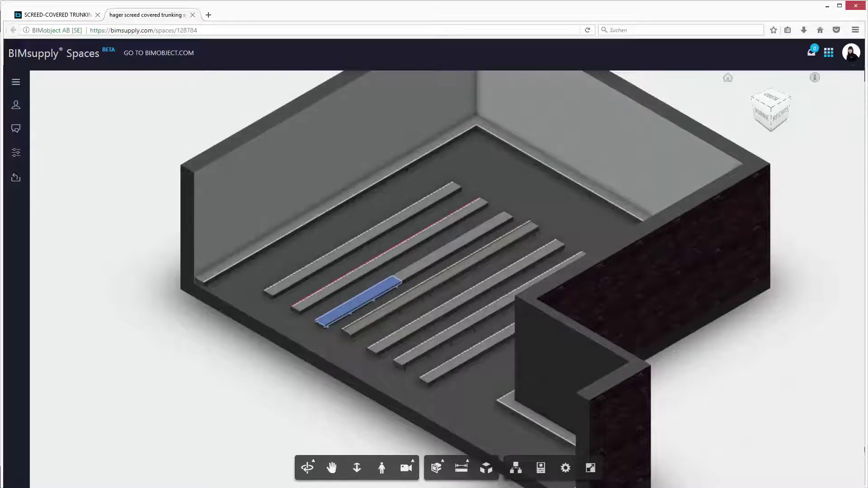
{"action": "key", "text": "ctrl+w"}
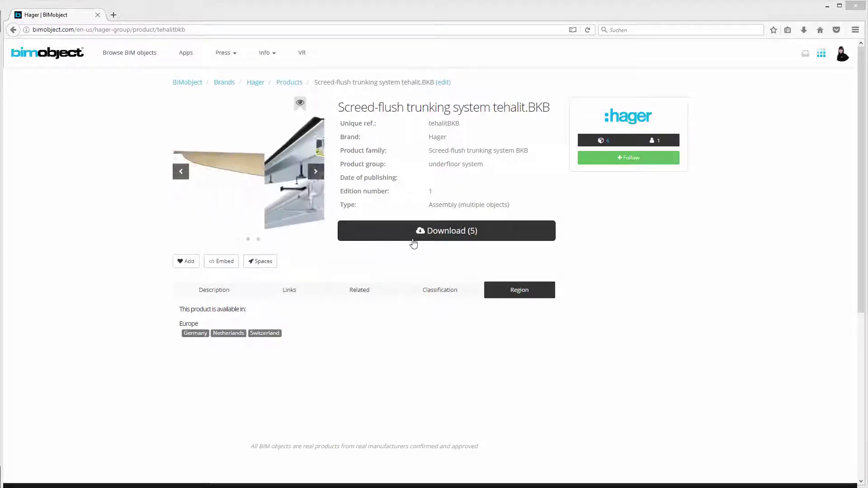
Step: Download Documentation_Hager_Electraplan_BK_Tehalit_BKB_EN.pdf and open it in Firefox
{"action": "left_click", "coordinate": [437, 232]}
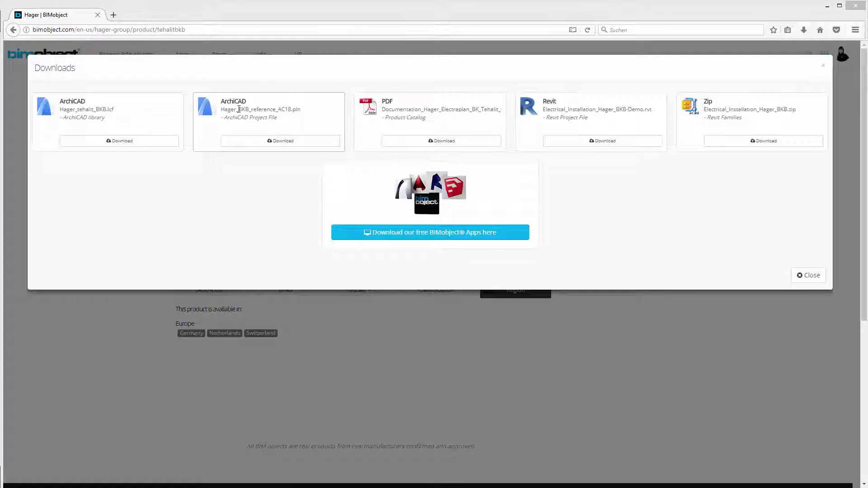
{"action": "left_click", "coordinate": [291, 110]}
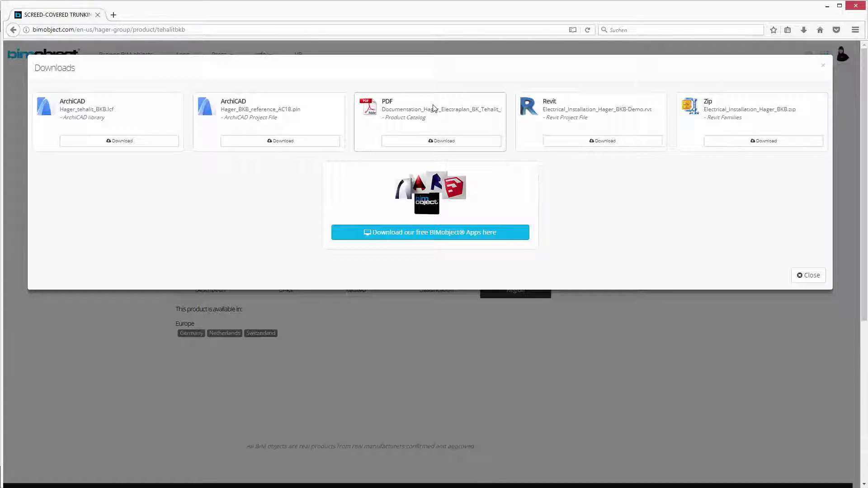
{"action": "left_click", "coordinate": [431, 143]}
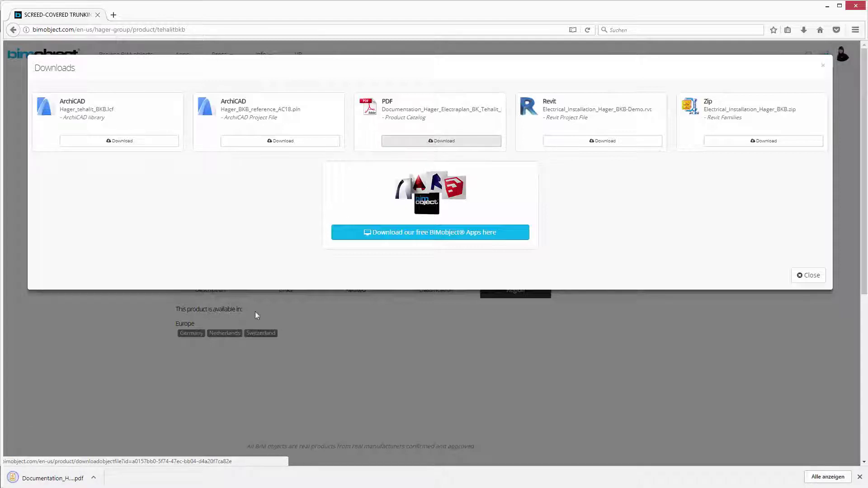
{"action": "left_click", "coordinate": [47, 481]}
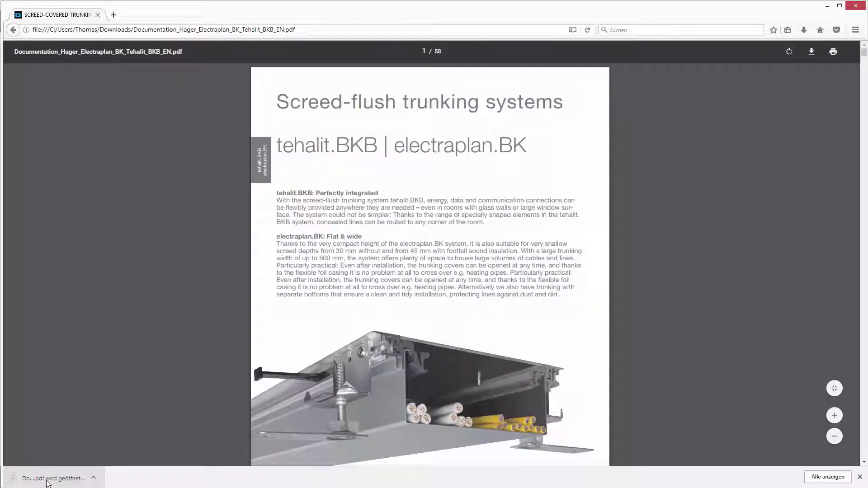
Step: Scroll the BKB catalog to page 3's System overview drawing and numbered parts list
{"action": "scroll", "coordinate": [202, 240], "scroll_direction": "down", "scroll_amount": 6}
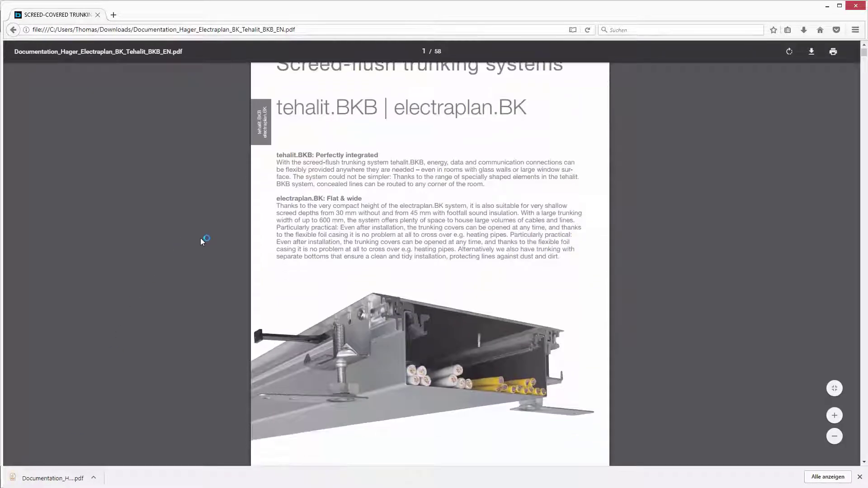
{"action": "scroll", "coordinate": [205, 245], "scroll_direction": "down", "scroll_amount": 10}
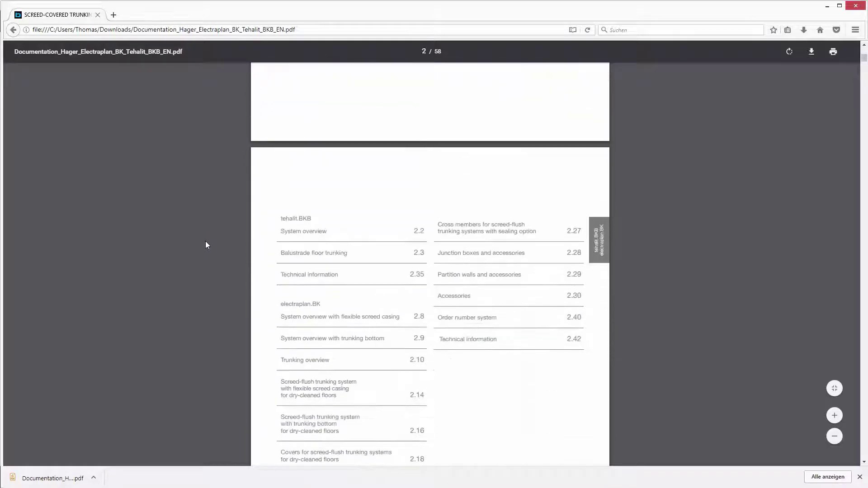
{"action": "scroll", "coordinate": [210, 237], "scroll_direction": "down", "scroll_amount": 5}
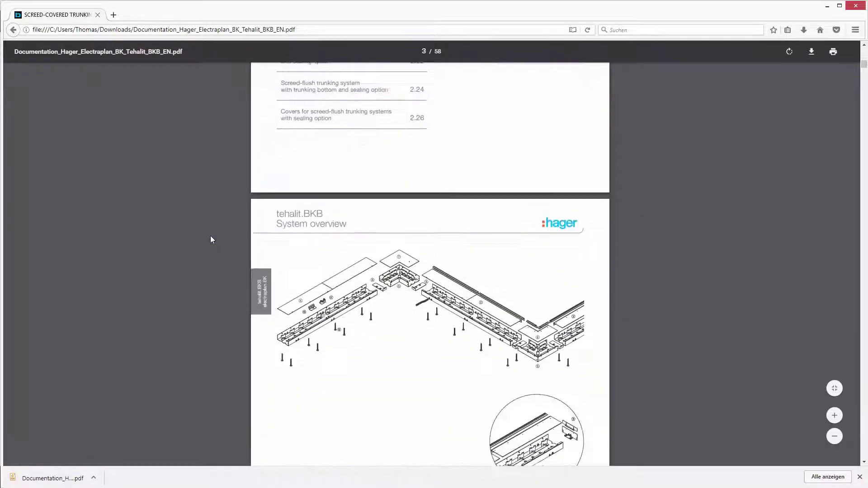
{"action": "scroll", "coordinate": [211, 239], "scroll_direction": "down", "scroll_amount": 3}
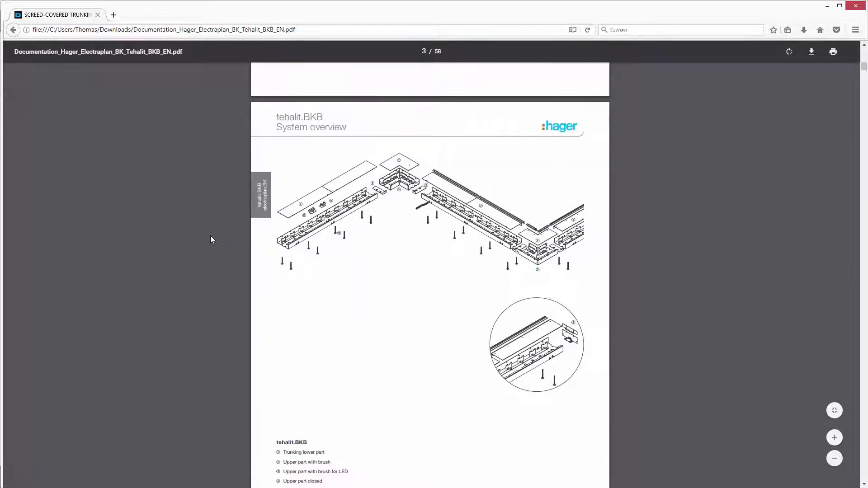
{"action": "scroll", "coordinate": [210, 240], "scroll_direction": "down", "scroll_amount": 2}
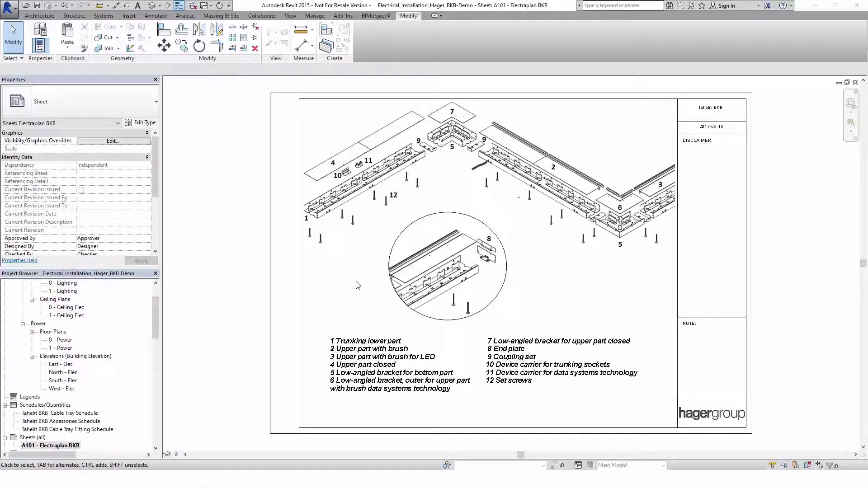
Step: Open the Revit application menu showing the recent documents list
{"action": "left_click", "coordinate": [10, 11]}
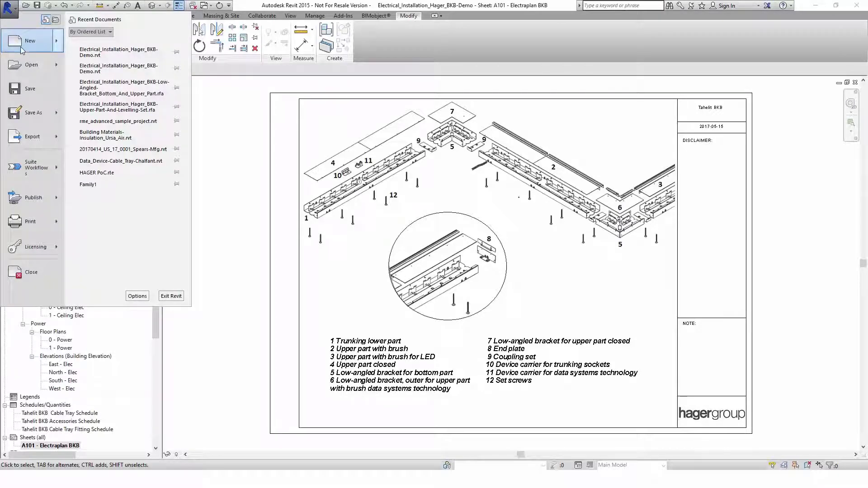
Step: Create a new project from the Electrical-Default.rte template
{"action": "mouse_move", "coordinate": [21, 48]}
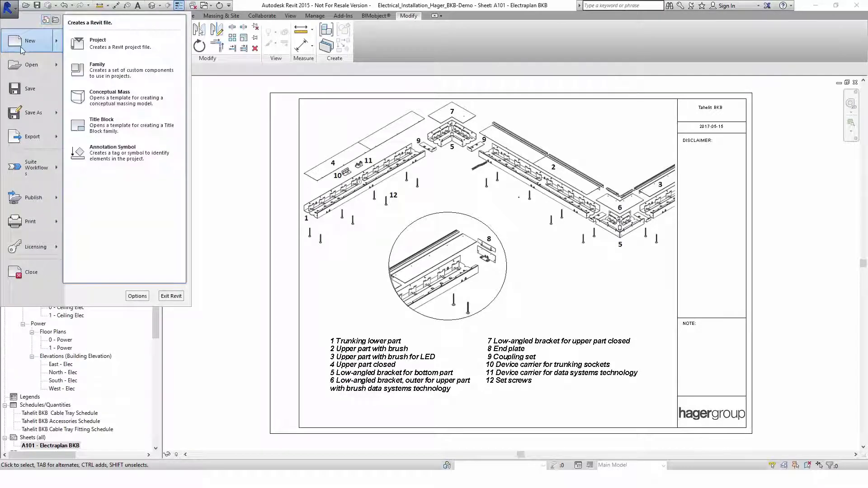
{"action": "left_click", "coordinate": [107, 45]}
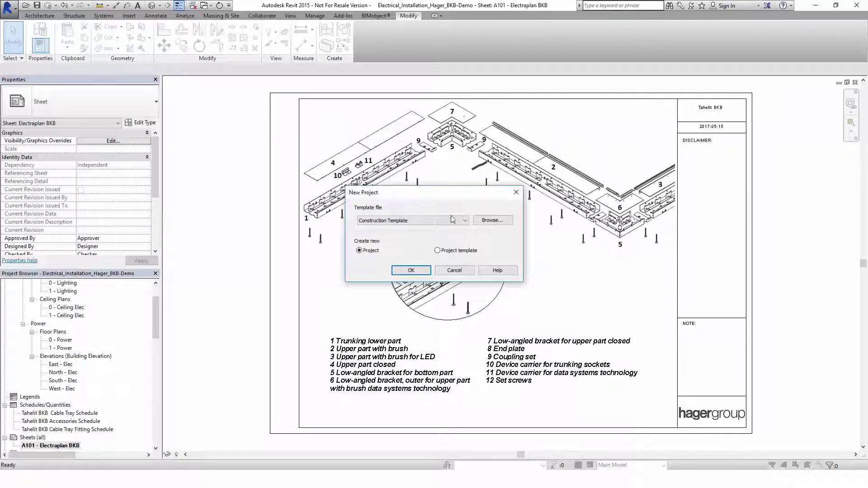
{"action": "left_click", "coordinate": [489, 224]}
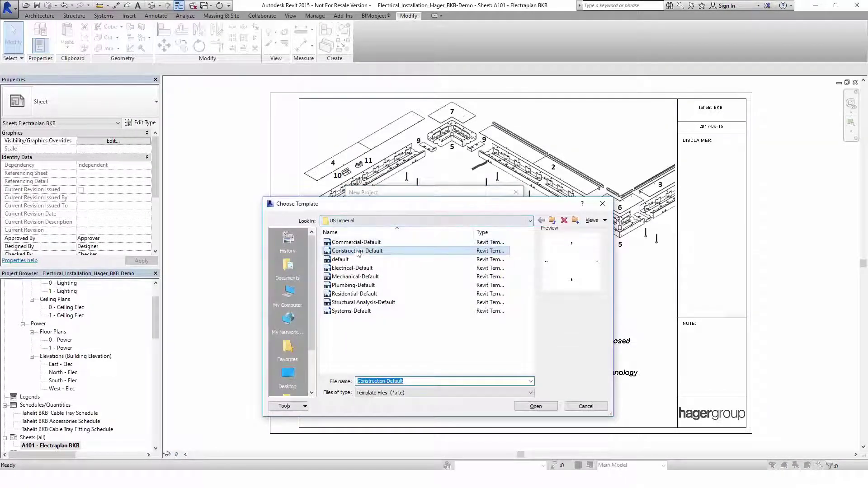
{"action": "left_click", "coordinate": [356, 269]}
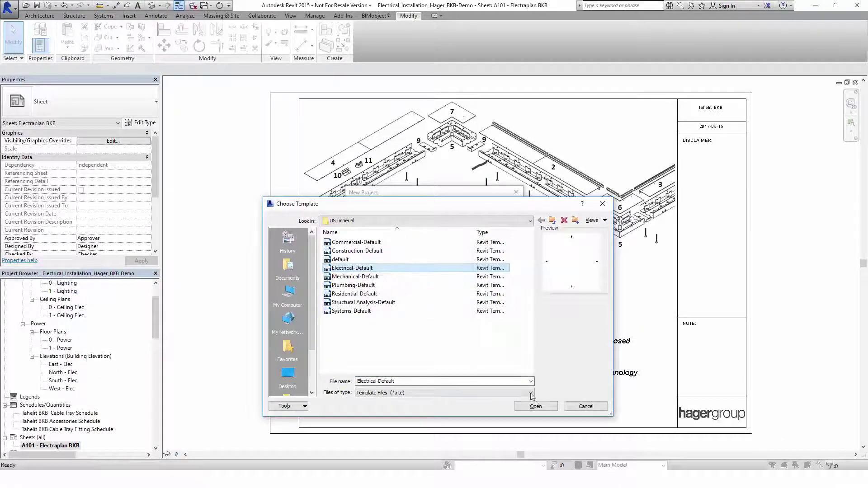
{"action": "left_click", "coordinate": [536, 407]}
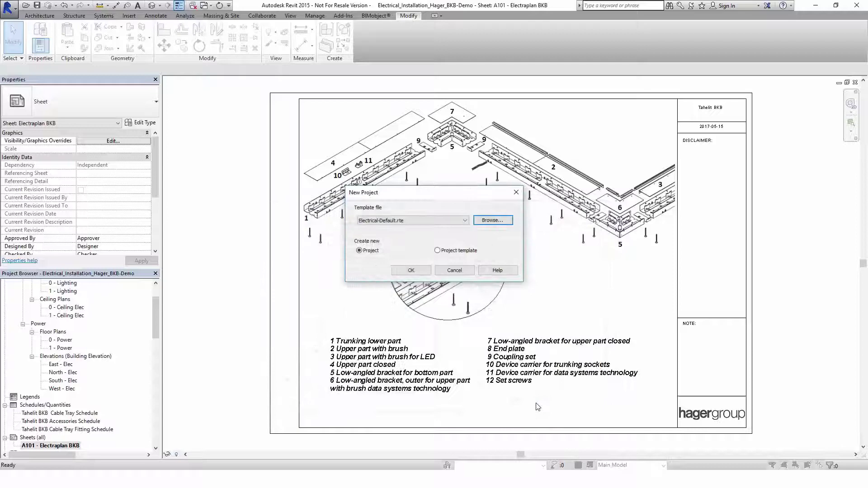
{"action": "left_click", "coordinate": [412, 270]}
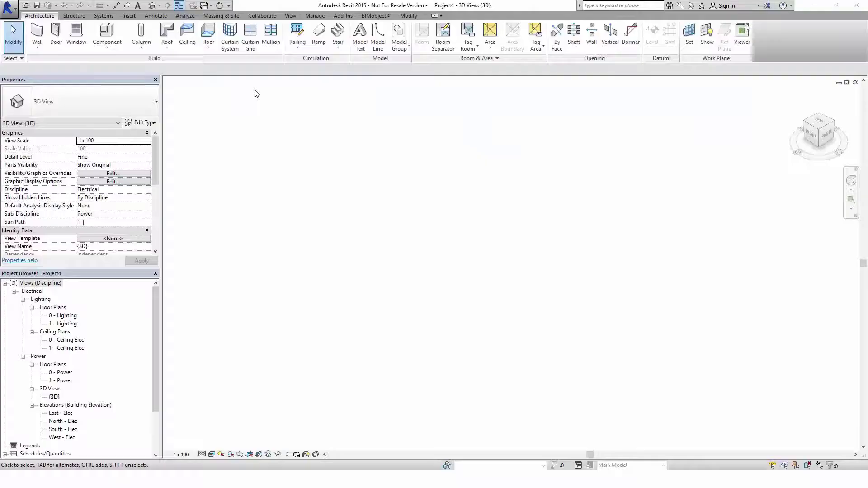
Step: Transfer only Cable Tray Settings, Sizes and Types from the Hager demo project, overwriting duplicates
{"action": "left_click", "coordinate": [314, 16]}
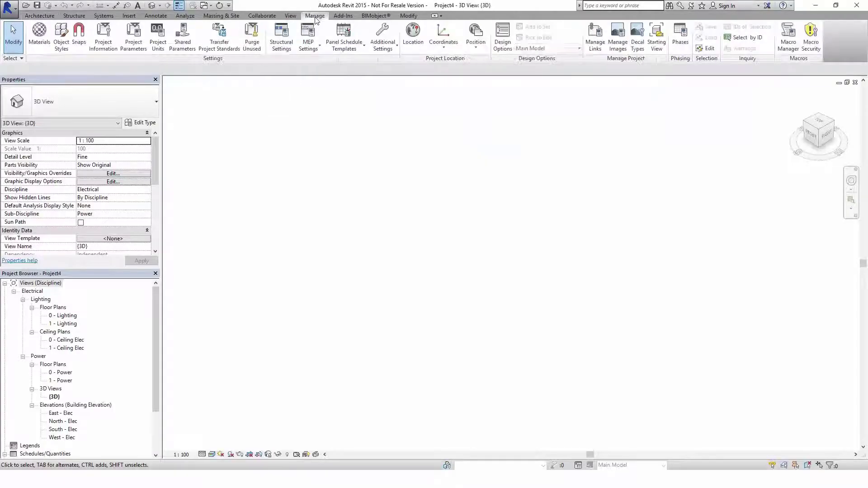
{"action": "left_click", "coordinate": [221, 46]}
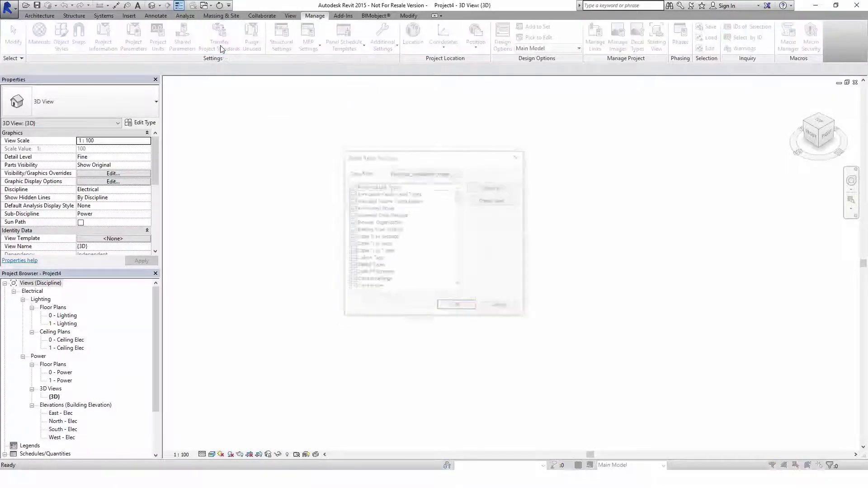
{"action": "left_click", "coordinate": [484, 200]}
{"action": "scroll", "coordinate": [361, 257], "scroll_direction": "down", "scroll_amount": 2}
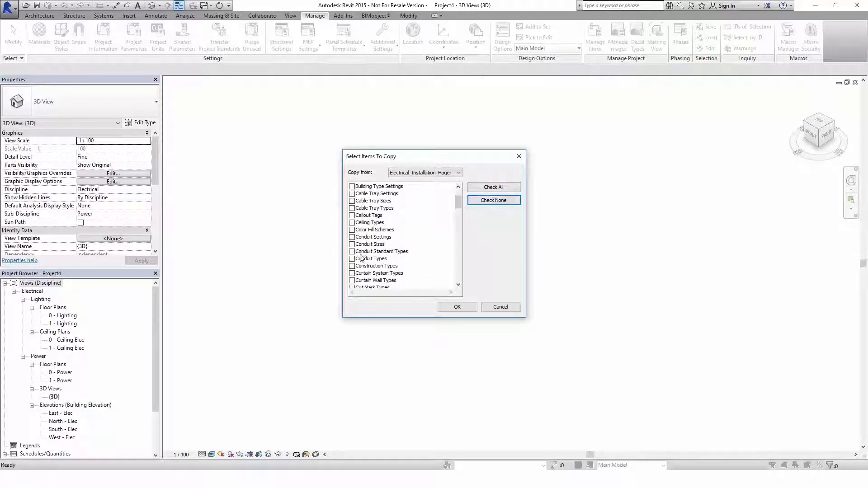
{"action": "left_click", "coordinate": [352, 194]}
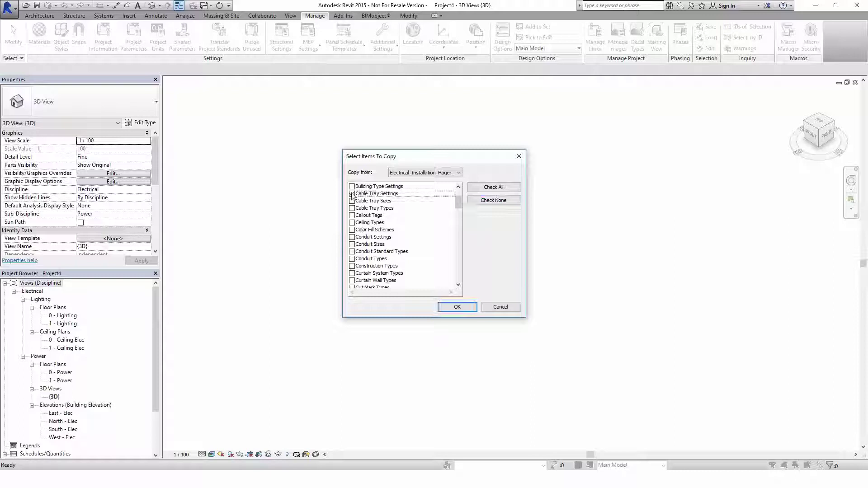
{"action": "left_click", "coordinate": [352, 201]}
{"action": "left_click", "coordinate": [353, 208]}
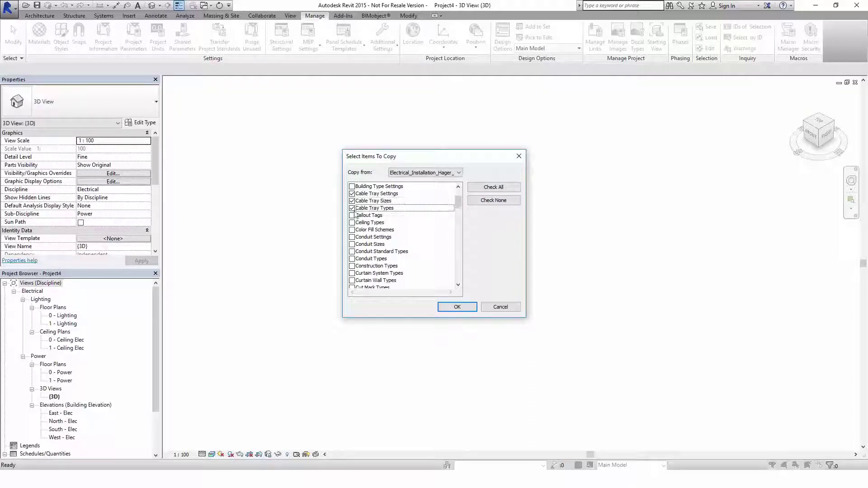
{"action": "left_click", "coordinate": [446, 307]}
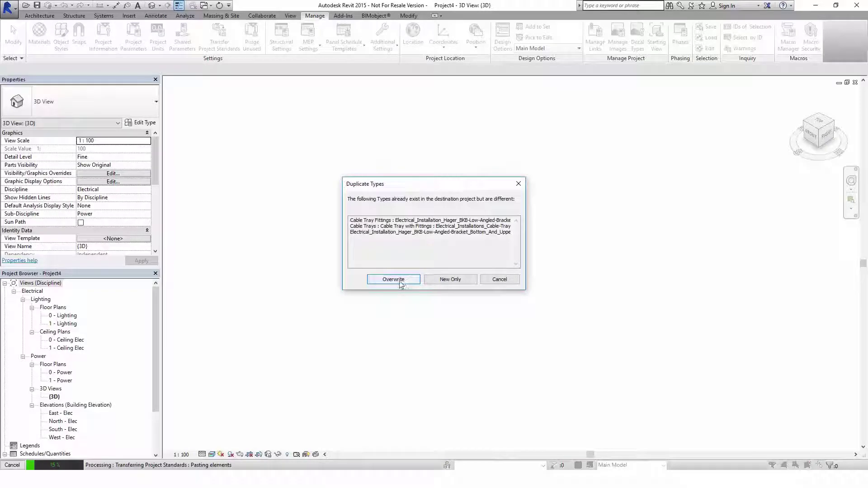
{"action": "left_click", "coordinate": [393, 279]}
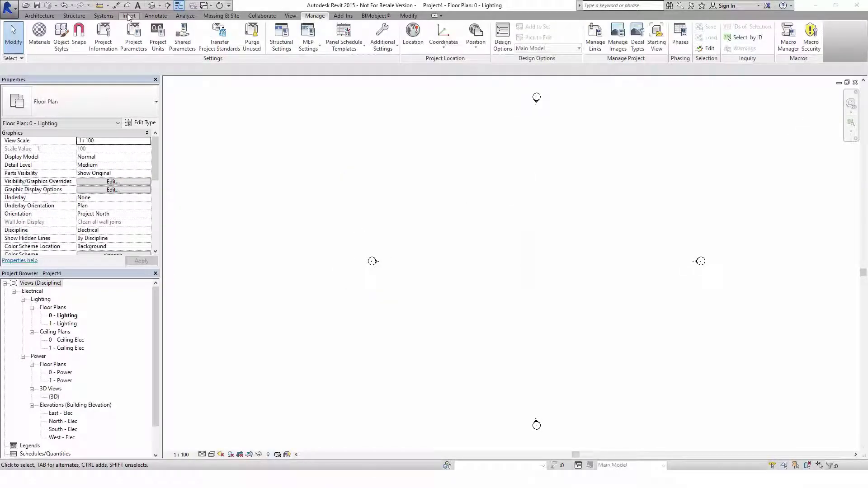
Step: Load the nine Hager BKB families (couplings, device carriers, brackets) from the 2017-07-16 folder
{"action": "left_click", "coordinate": [129, 16]}
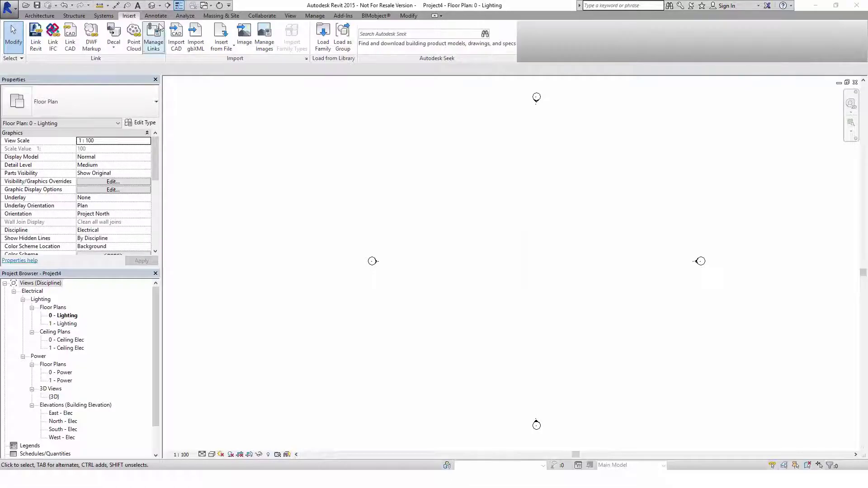
{"action": "left_click", "coordinate": [324, 43]}
{"action": "left_click_drag", "start_coordinate": [486, 280], "coordinate": [398, 184]}
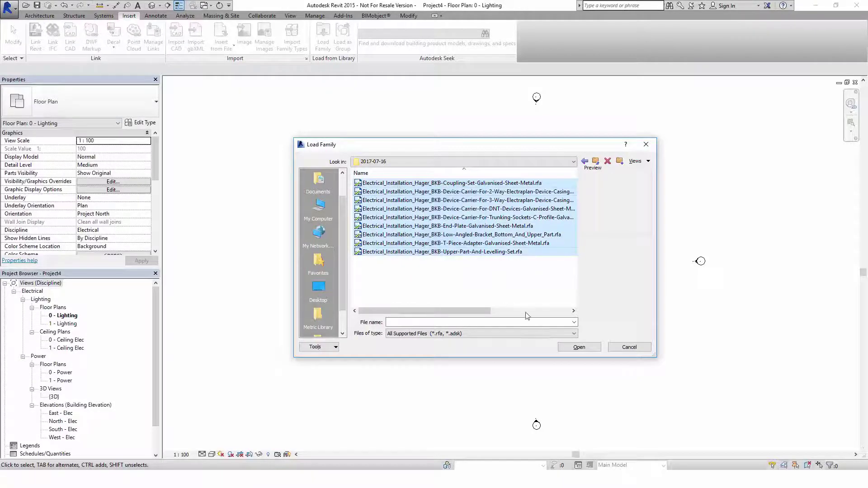
{"action": "left_click", "coordinate": [581, 348]}
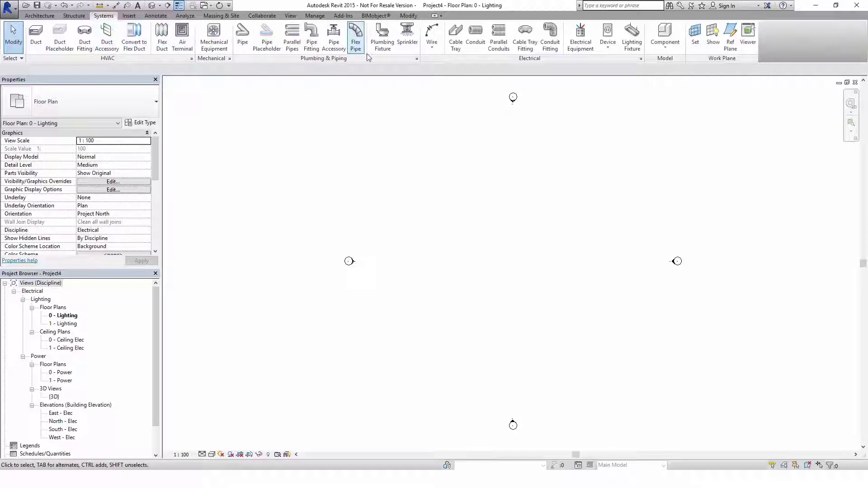
Step: Start a cable tray run with the Hager BKB-Trunking-Lower-Part type at a 150 mm offset
{"action": "left_click", "coordinate": [455, 41]}
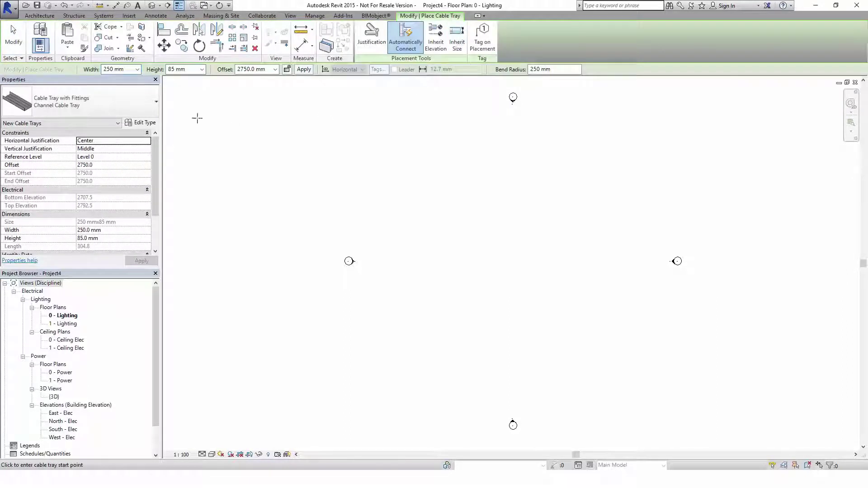
{"action": "left_click", "coordinate": [65, 109]}
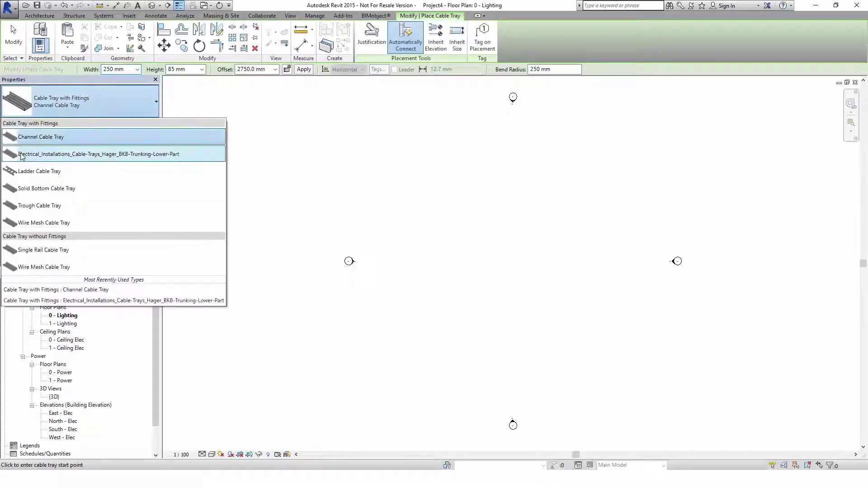
{"action": "left_click", "coordinate": [111, 155]}
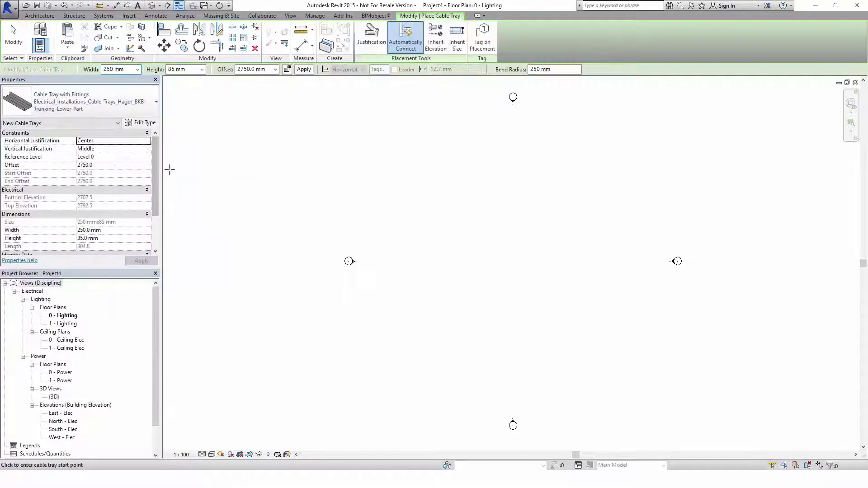
{"action": "left_click", "coordinate": [104, 165]}
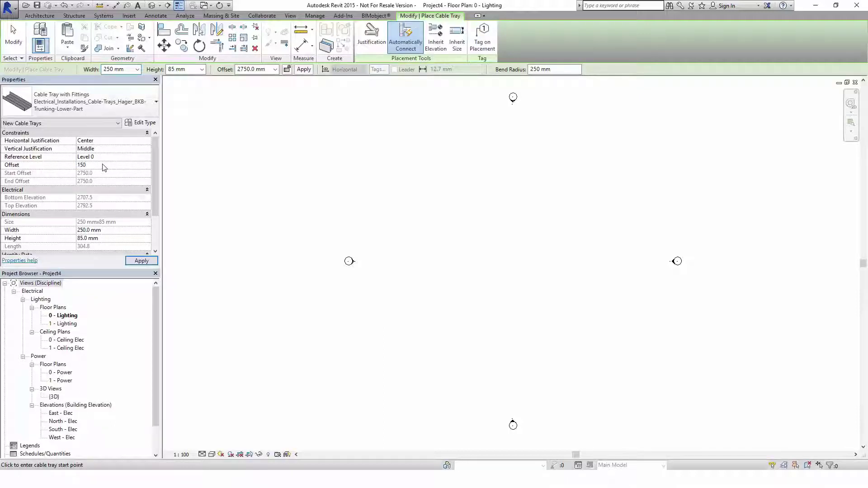
{"action": "key", "text": "Return"}
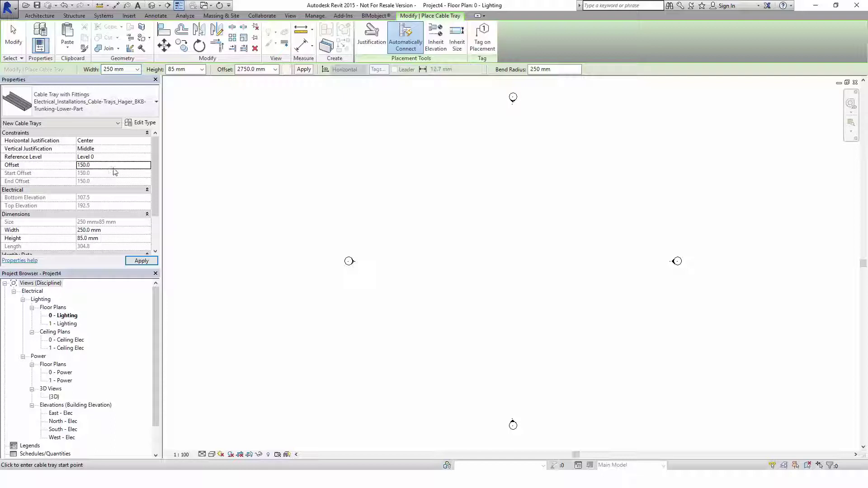
Step: Draw the trunking run right, up, then right again with 90° bends
{"action": "left_click", "coordinate": [389, 301]}
{"action": "scroll", "coordinate": [413, 300], "scroll_direction": "up", "scroll_amount": 3}
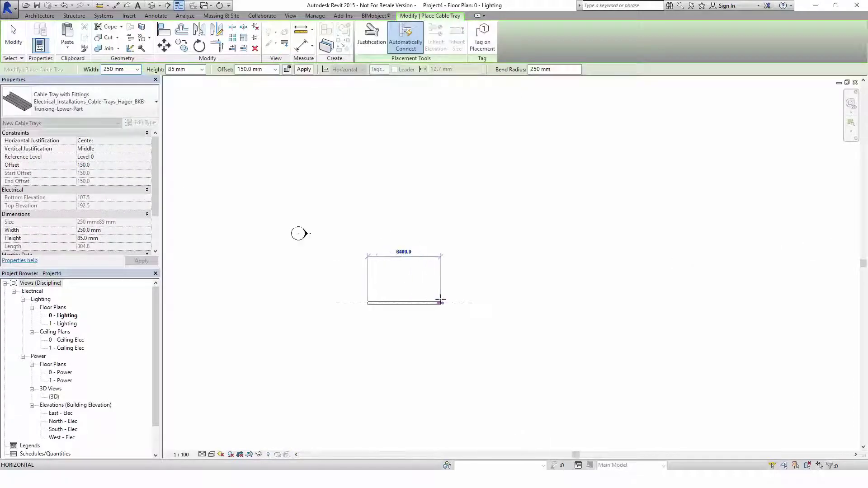
{"action": "left_click", "coordinate": [457, 302]}
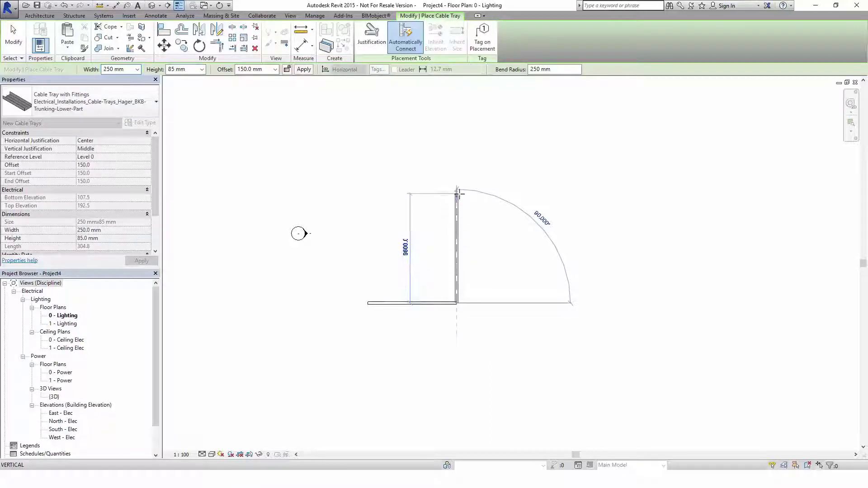
{"action": "left_click", "coordinate": [458, 193]}
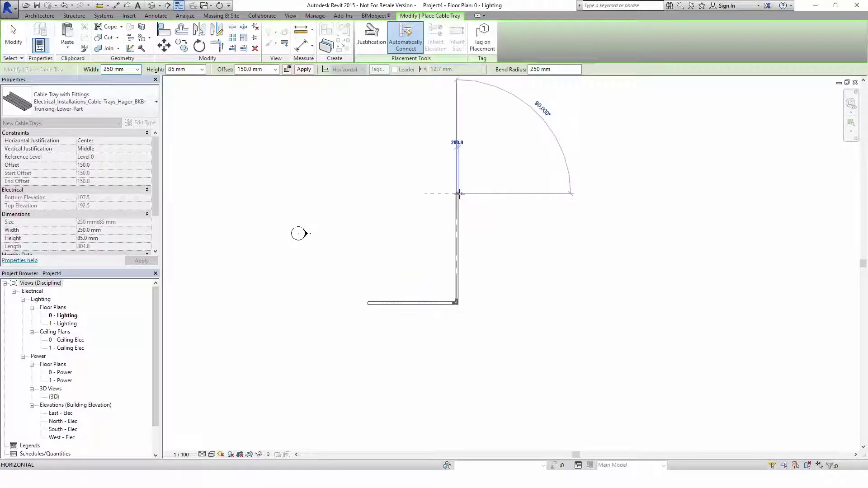
{"action": "left_click", "coordinate": [537, 194]}
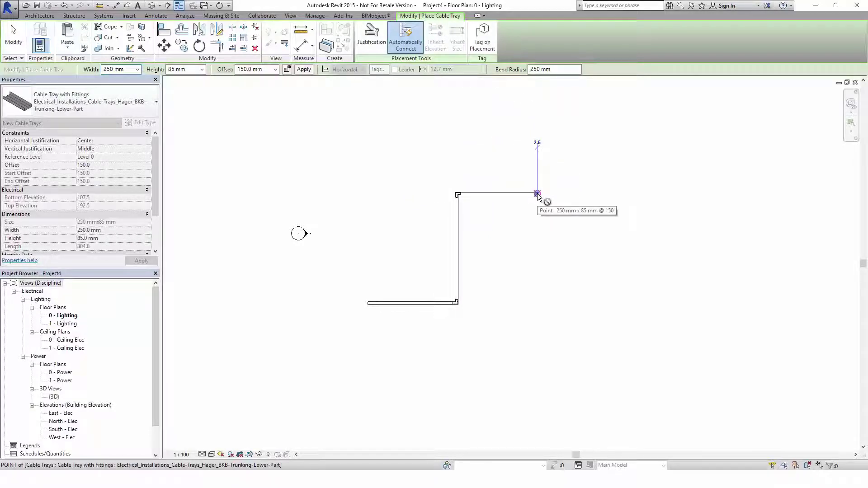
{"action": "key", "text": "Escape"}
Step: Add a horizontal branch tray connected to the run's vertical leg
{"action": "scroll", "coordinate": [452, 244], "scroll_direction": "up", "scroll_amount": 5}
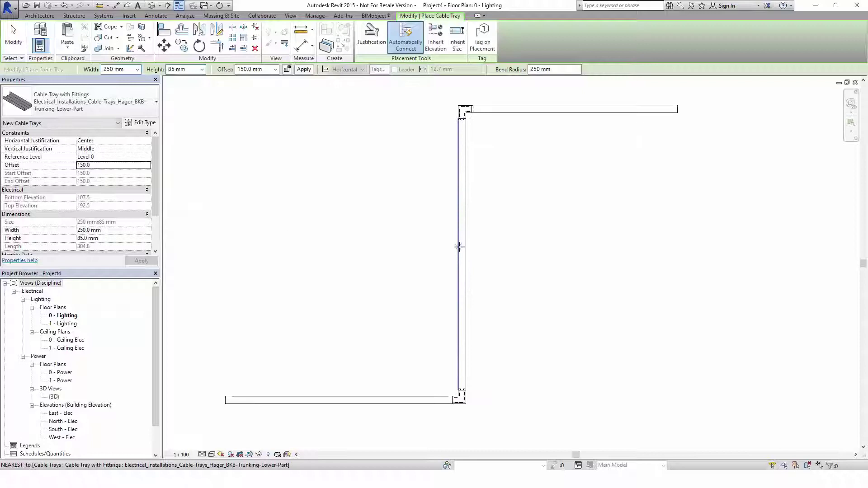
{"action": "left_click", "coordinate": [463, 249]}
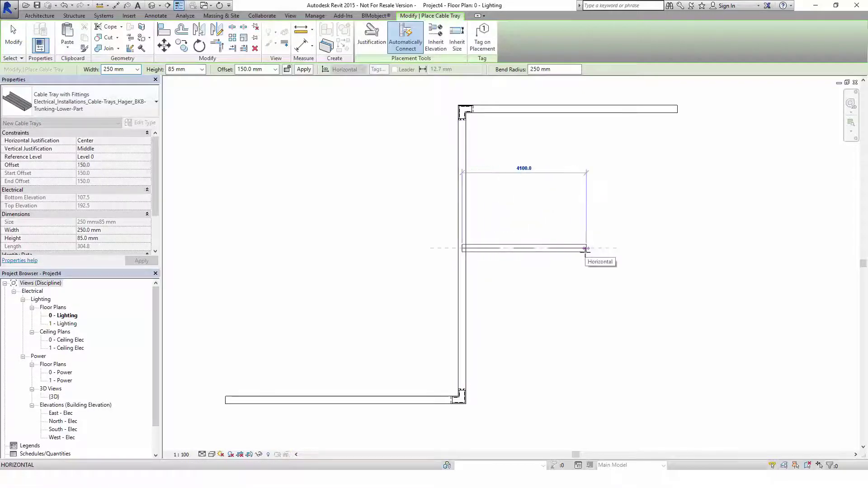
{"action": "left_click", "coordinate": [601, 249]}
{"action": "key", "text": "Escape"}
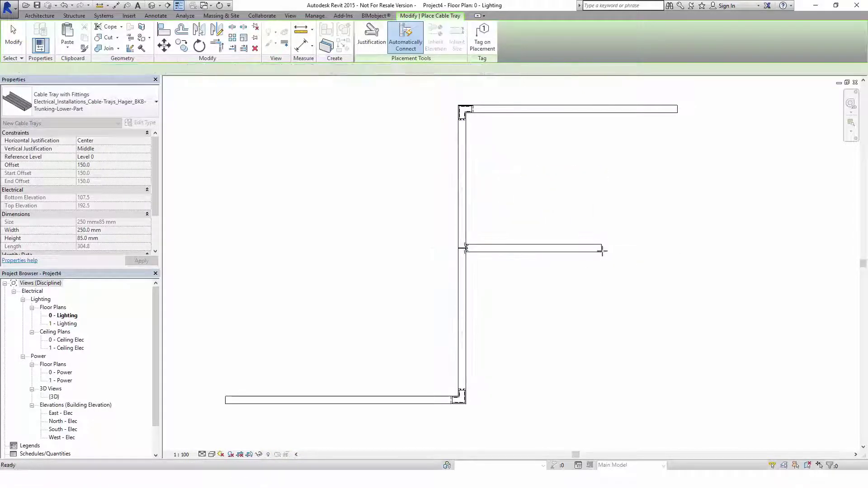
{"action": "key", "text": "Escape"}
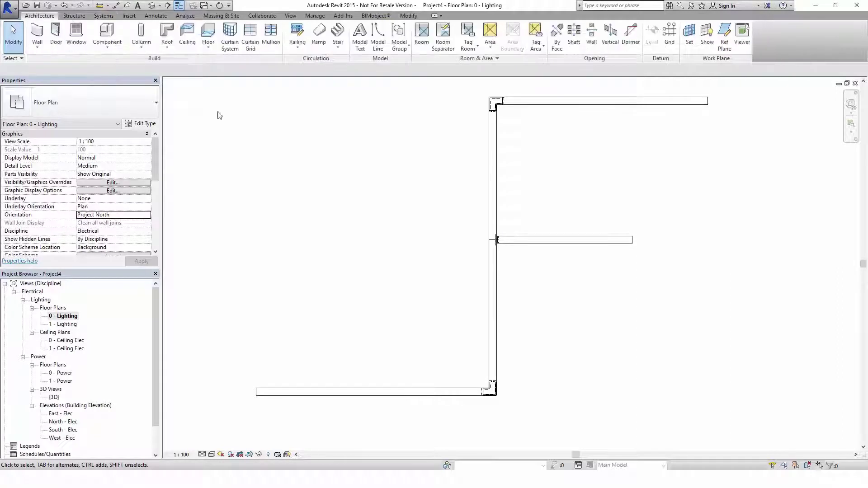
Step: Draw reference planes at 2000 mm intervals across the lower trunking run
{"action": "left_click", "coordinate": [724, 35]}
{"action": "scroll", "coordinate": [484, 391], "scroll_direction": "up", "scroll_amount": 5}
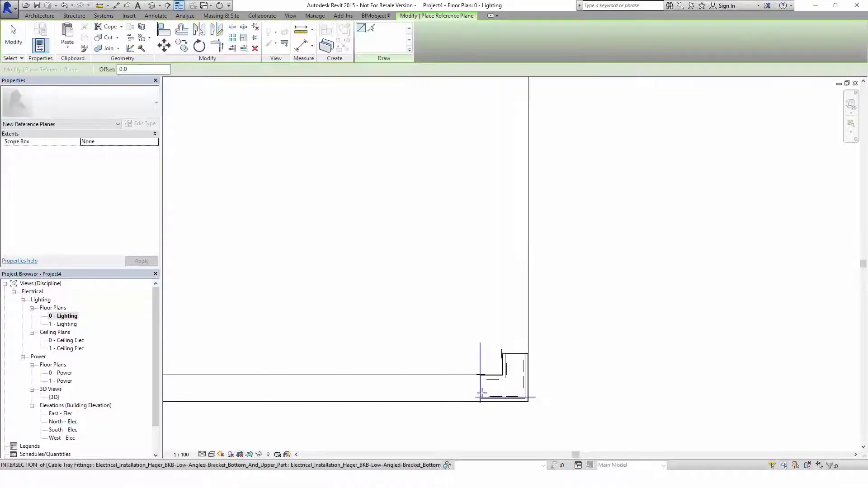
{"action": "left_click", "coordinate": [480, 358]}
{"action": "left_click", "coordinate": [479, 175]}
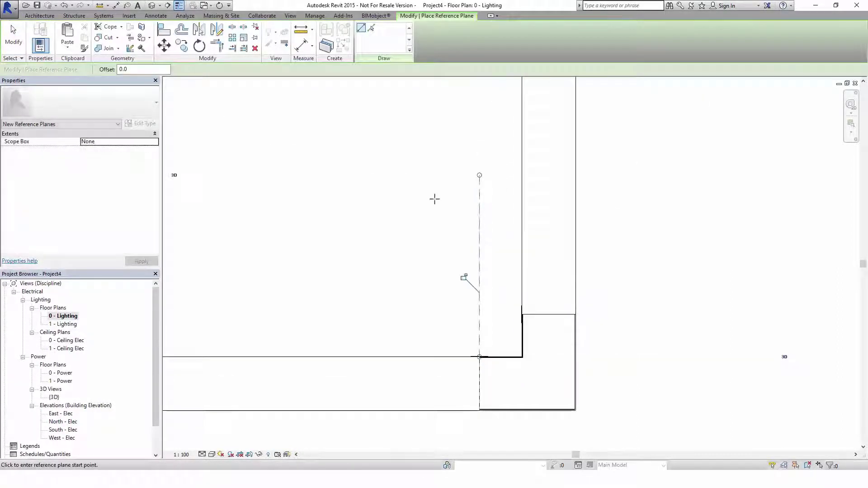
{"action": "scroll", "coordinate": [470, 281], "scroll_direction": "down", "scroll_amount": 4}
{"action": "left_click", "coordinate": [367, 221]}
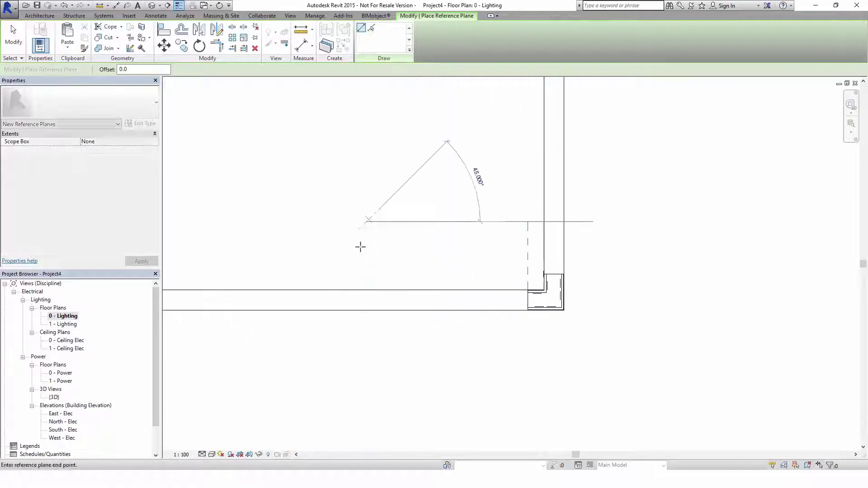
{"action": "left_click", "coordinate": [366, 340]}
{"action": "scroll", "coordinate": [266, 358], "scroll_direction": "down", "scroll_amount": 4}
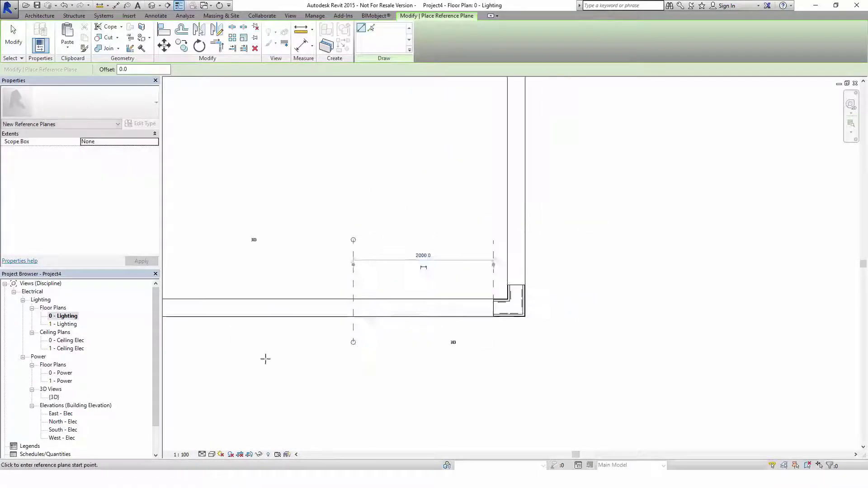
{"action": "left_click", "coordinate": [328, 272]}
{"action": "left_click", "coordinate": [326, 338]}
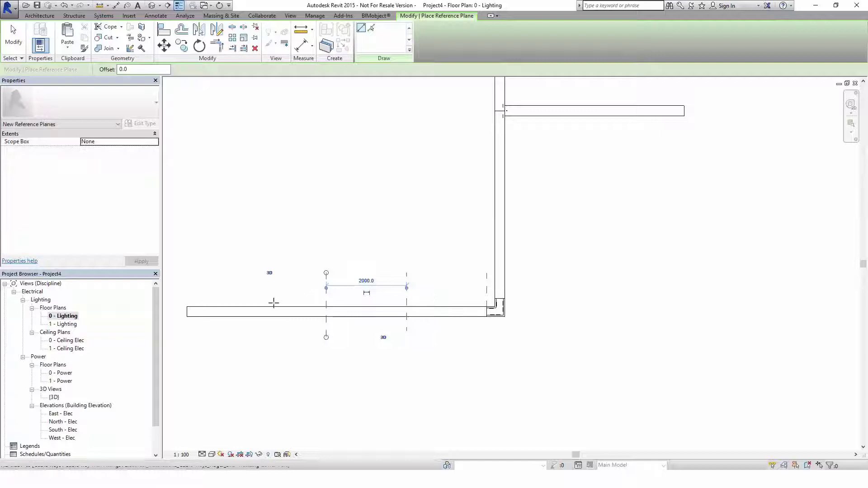
{"action": "left_click", "coordinate": [246, 273]}
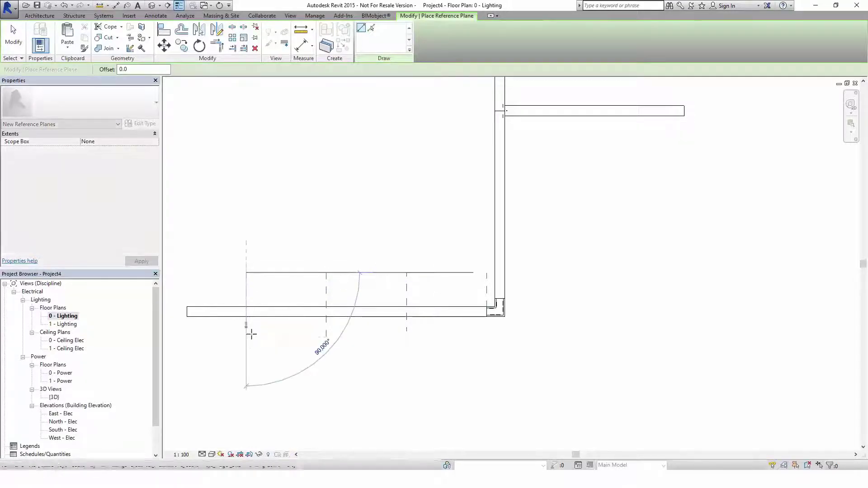
Step: Add 2000 mm-spaced reference planes along the vertical spine and the top run
{"action": "scroll", "coordinate": [244, 345], "scroll_direction": "up", "scroll_amount": 3}
{"action": "left_click", "coordinate": [356, 238]}
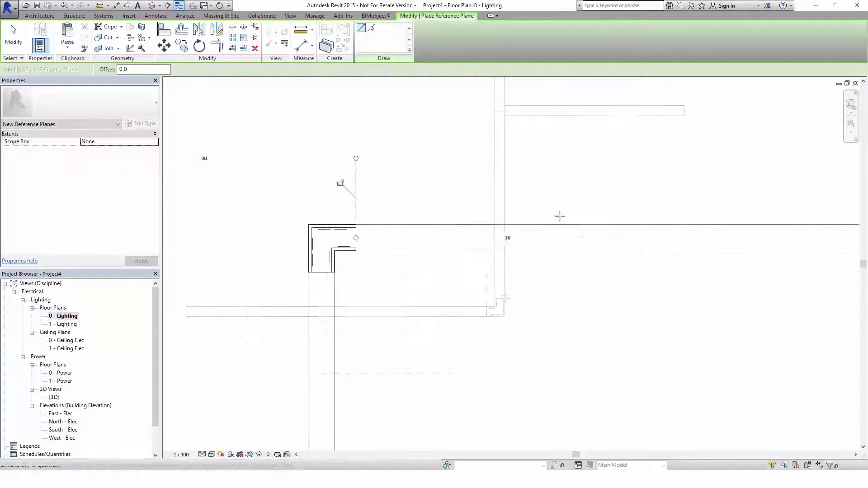
{"action": "left_click", "coordinate": [566, 238]}
{"action": "left_click", "coordinate": [566, 237]}
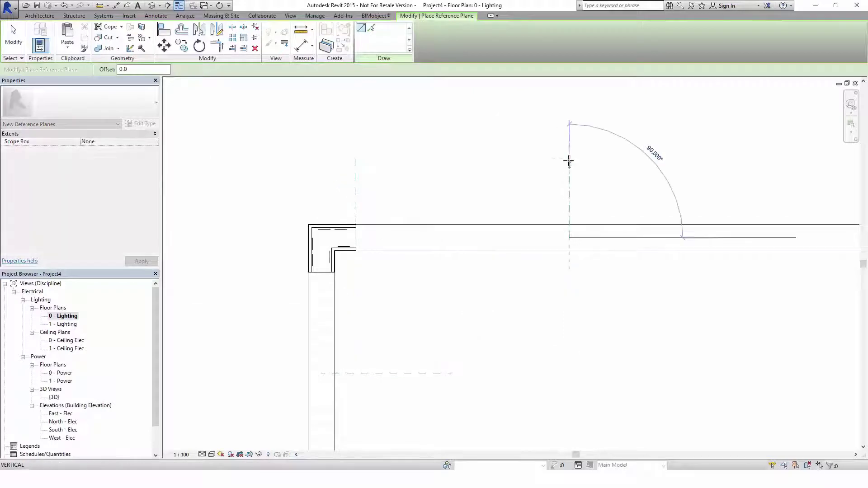
{"action": "left_click", "coordinate": [566, 159]}
{"action": "scroll", "coordinate": [565, 159], "scroll_direction": "down", "scroll_amount": 3}
{"action": "left_click", "coordinate": [675, 199]}
{"action": "left_click", "coordinate": [675, 163]}
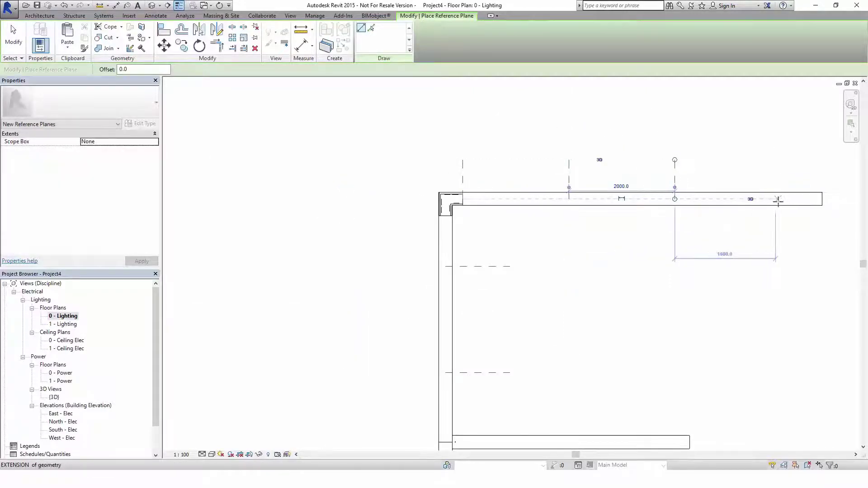
{"action": "left_click", "coordinate": [781, 199]}
{"action": "left_click", "coordinate": [781, 160]}
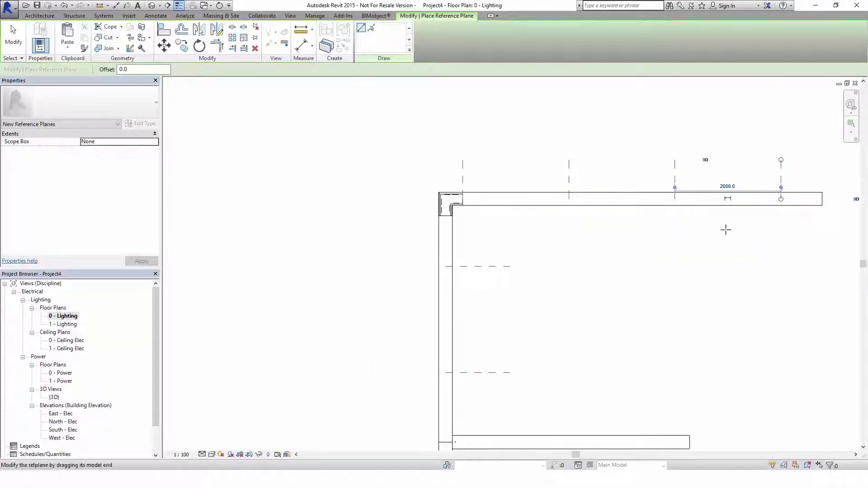
{"action": "scroll", "coordinate": [726, 231], "scroll_direction": "down", "scroll_amount": 2}
{"action": "middle_click_drag", "start_coordinate": [650, 252], "coordinate": [508, 209]}
{"action": "key", "text": "Escape"}
{"action": "key", "text": "Escape"}
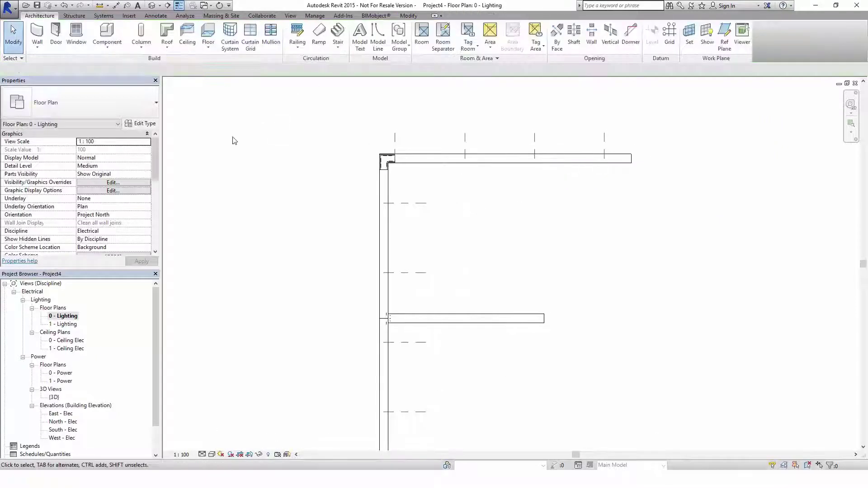
Step: Start placing cable tray fittings using the Hager BKB Coupling-Set type
{"action": "left_click", "coordinate": [108, 16]}
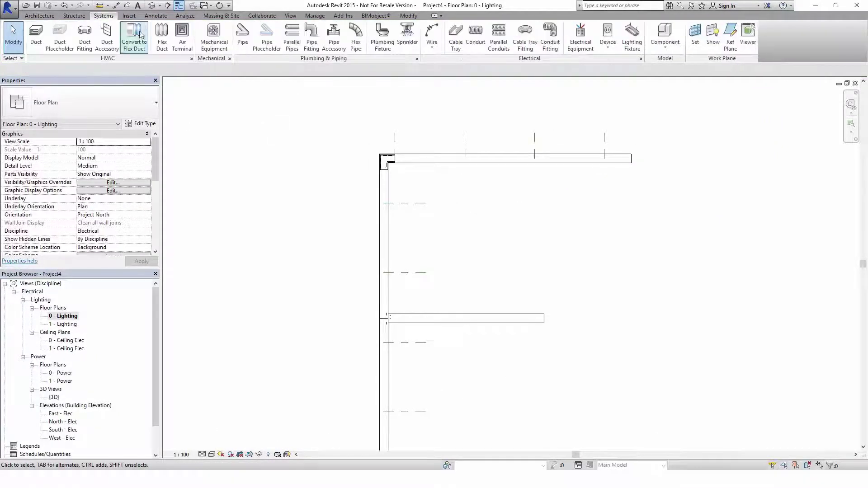
{"action": "left_click", "coordinate": [528, 45]}
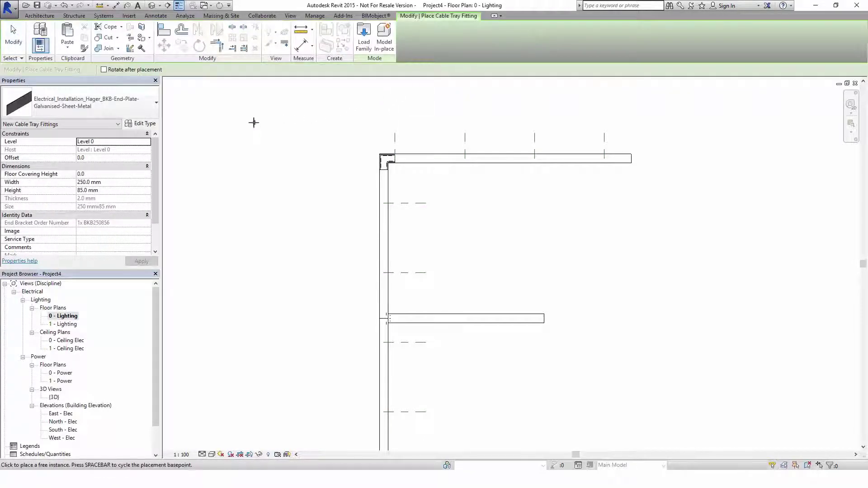
{"action": "left_click", "coordinate": [123, 103]}
{"action": "scroll", "coordinate": [118, 271], "scroll_direction": "down", "scroll_amount": 1}
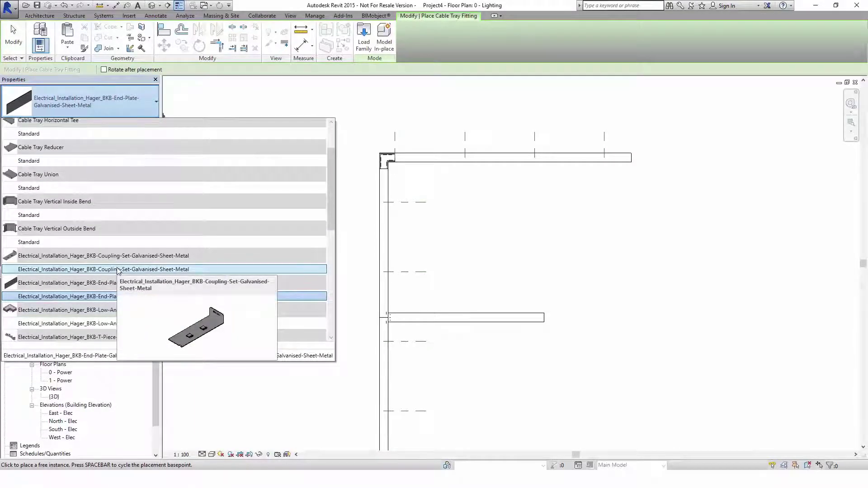
{"action": "left_click", "coordinate": [118, 270]}
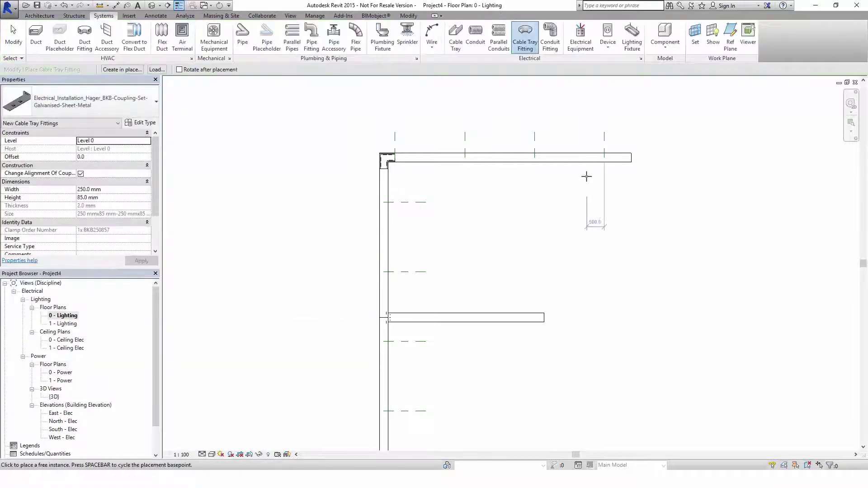
{"action": "scroll", "coordinate": [601, 158], "scroll_direction": "up", "scroll_amount": 3}
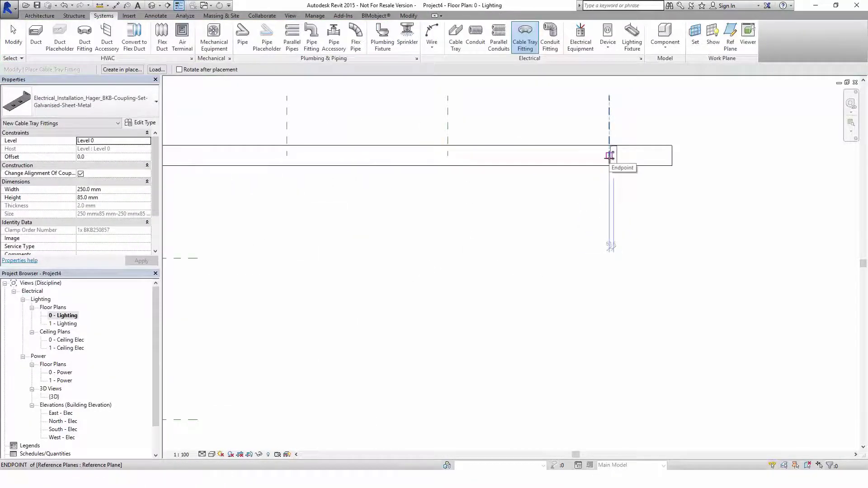
Step: Place couplings at the three reference planes crossing the top run
{"action": "left_click", "coordinate": [610, 155]}
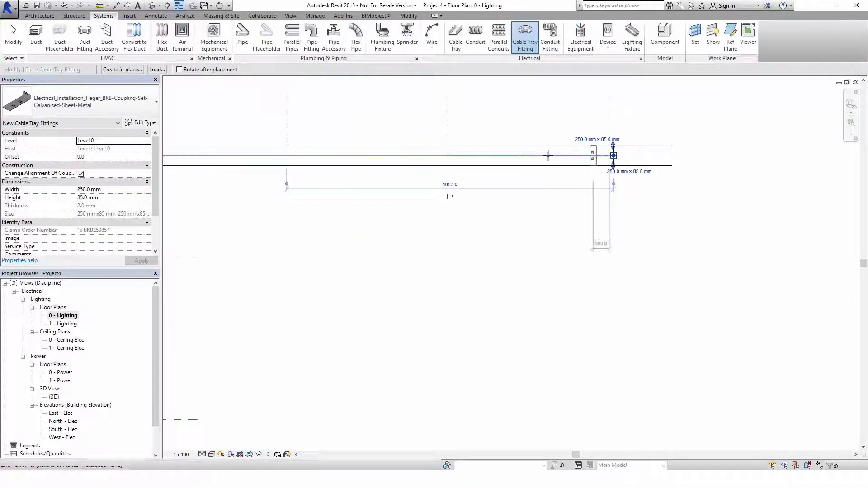
{"action": "left_click", "coordinate": [445, 156]}
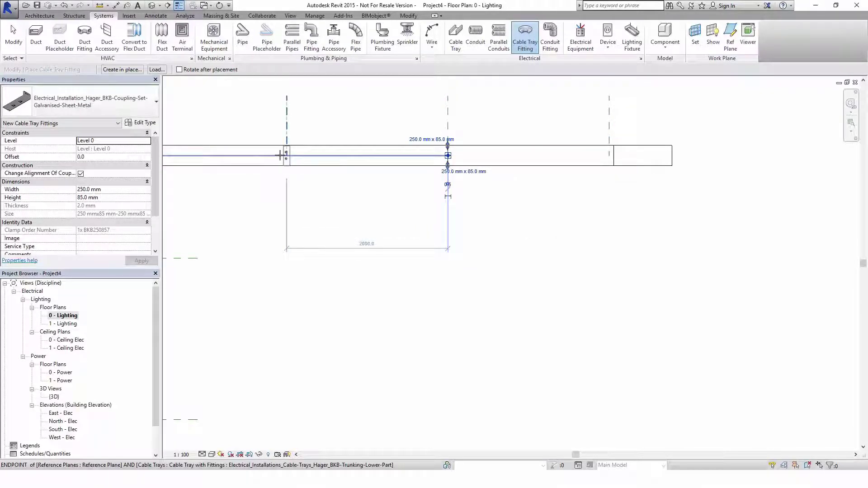
{"action": "left_click", "coordinate": [286, 155]}
{"action": "scroll", "coordinate": [217, 154], "scroll_direction": "down", "scroll_amount": 2}
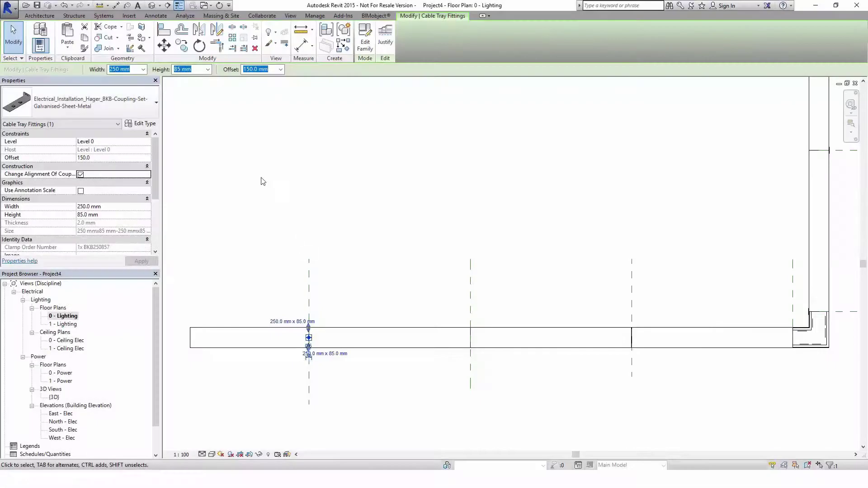
Step: Switch the cable tray fitting type to BKB End-Plate
{"action": "key", "text": "Escape"}
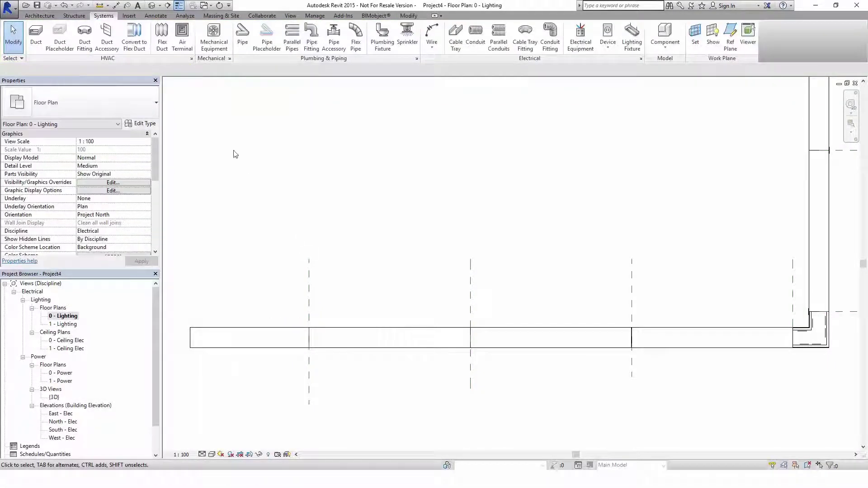
{"action": "left_click", "coordinate": [526, 43]}
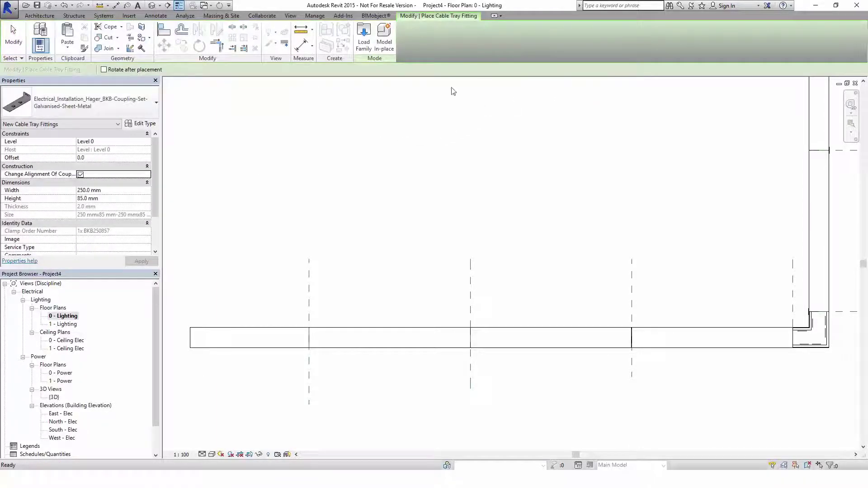
{"action": "left_click", "coordinate": [130, 109]}
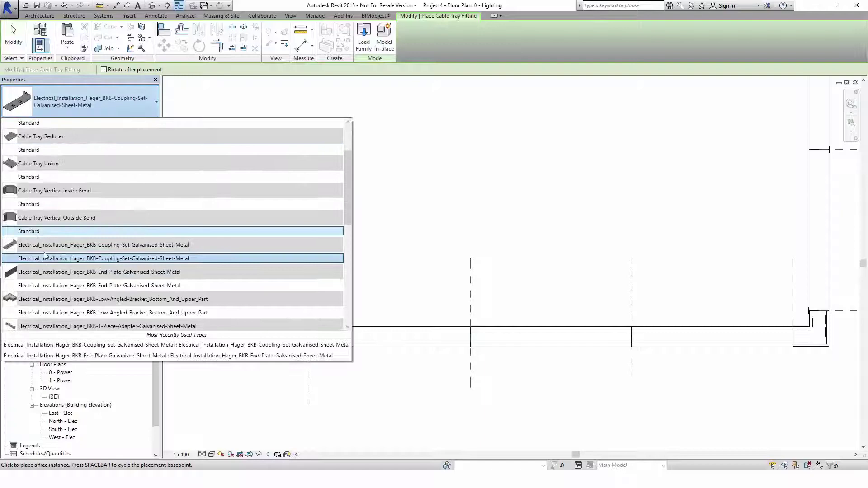
{"action": "left_click", "coordinate": [76, 286]}
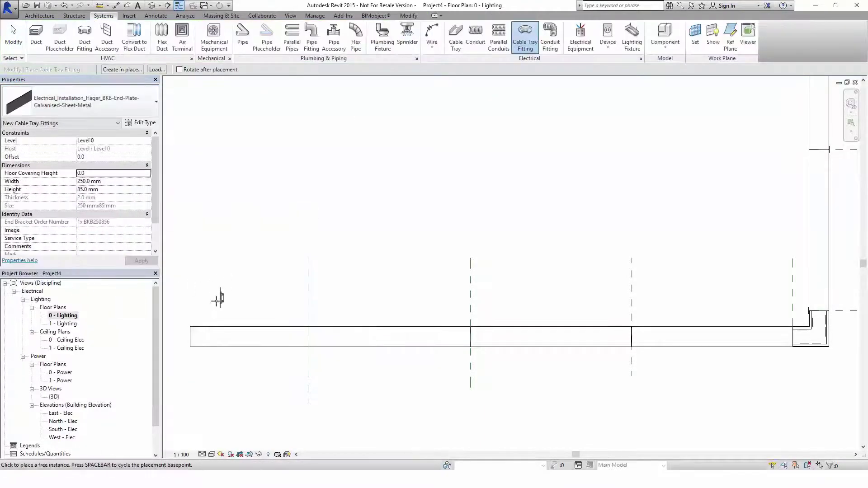
Step: Cap the tray's left and right ends with end plates
{"action": "scroll", "coordinate": [228, 300], "scroll_direction": "down", "scroll_amount": 1}
{"action": "middle_click_drag", "start_coordinate": [229, 300], "coordinate": [301, 263]}
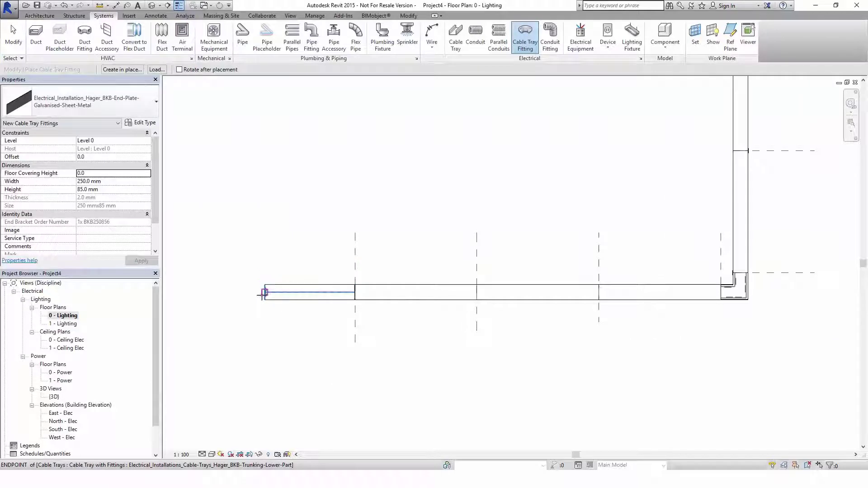
{"action": "left_click", "coordinate": [331, 305]}
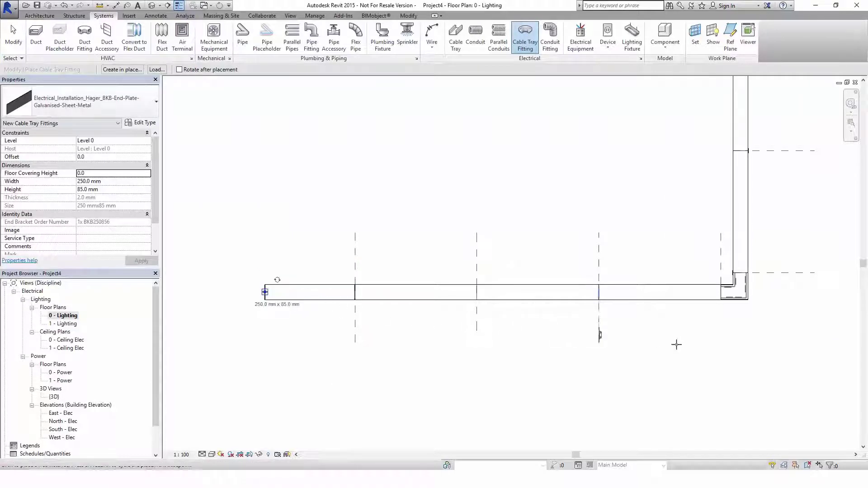
{"action": "mouse_move", "coordinate": [772, 345]}
{"action": "middle_mouse_down"}
{"action": "mouse_move", "coordinate": [525, 450]}
{"action": "mouse_move", "coordinate": [506, 328]}
{"action": "mouse_move", "coordinate": [537, 314]}
{"action": "mouse_move", "coordinate": [421, 355]}
{"action": "middle_mouse_up"}
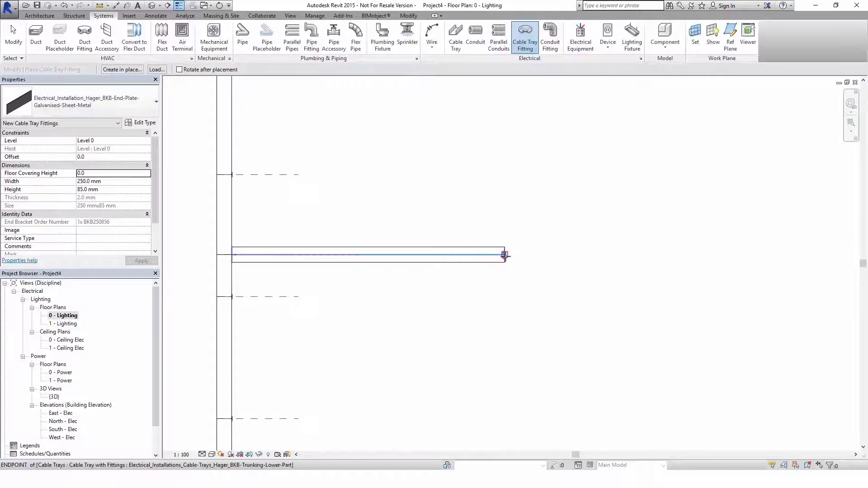
{"action": "scroll", "coordinate": [522, 224], "scroll_direction": "down", "scroll_amount": 3}
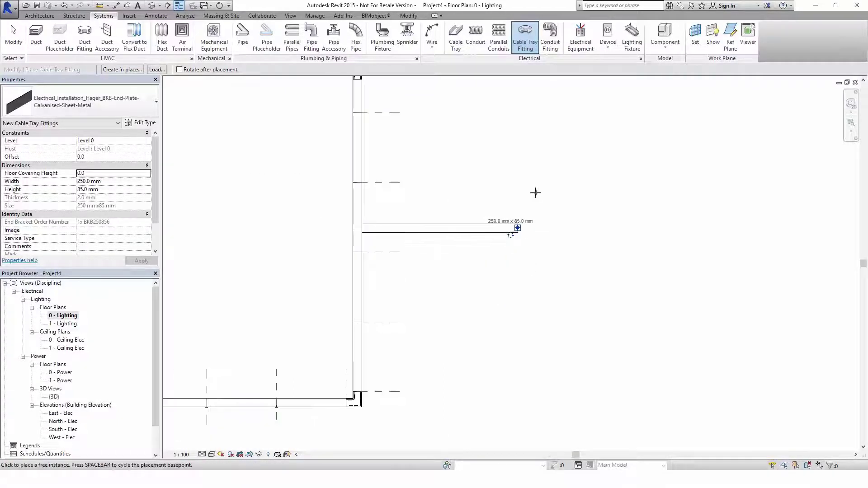
{"action": "middle_click_drag", "start_coordinate": [518, 222], "coordinate": [417, 342]}
{"action": "scroll", "coordinate": [483, 198], "scroll_direction": "up", "scroll_amount": 5}
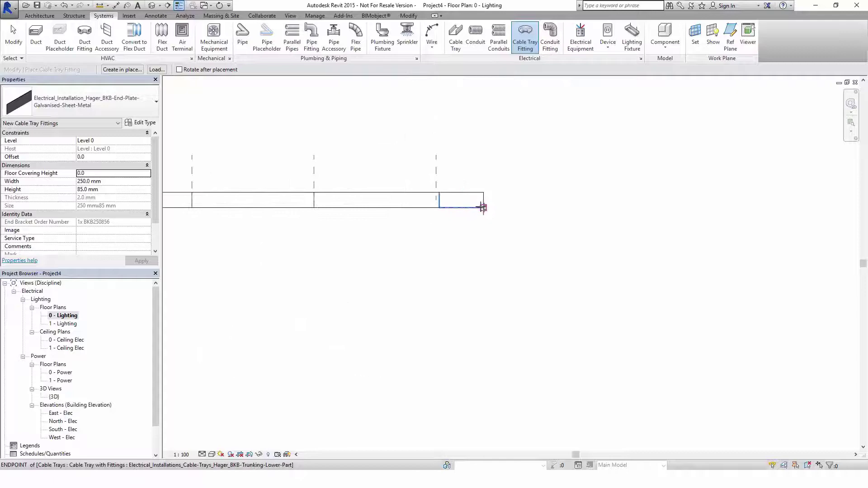
{"action": "left_click", "coordinate": [483, 198]}
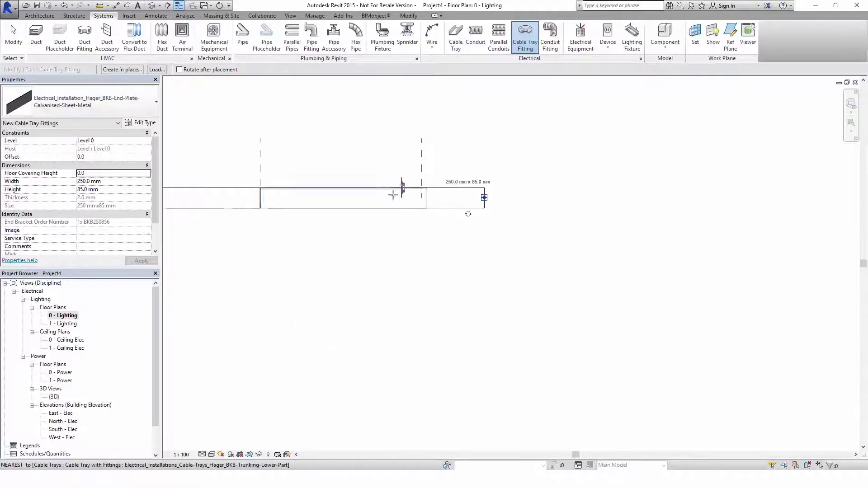
{"action": "key", "text": "Escape"}
{"action": "key", "text": "Escape"}
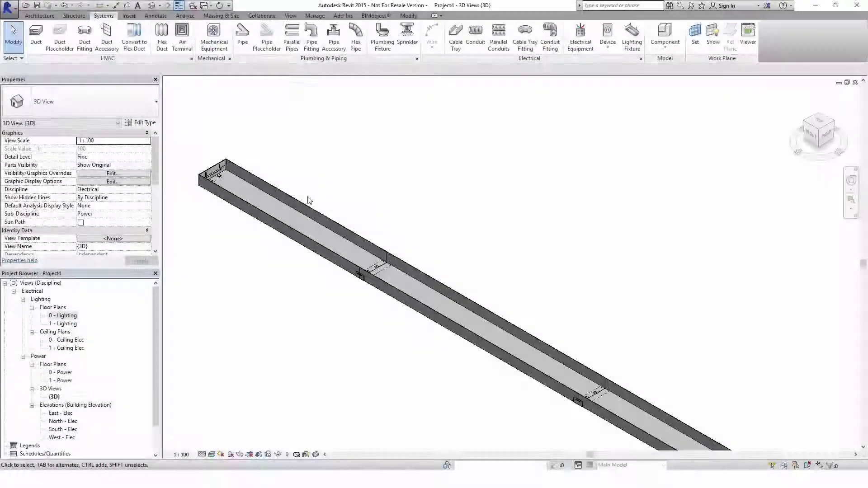
Step: Start placing the BKB Upper-Part-And-Levelling-Set component in the 3D view
{"action": "scroll", "coordinate": [525, 315], "scroll_direction": "down", "scroll_amount": 5}
{"action": "middle_click_drag", "start_coordinate": [558, 324], "coordinate": [388, 316]}
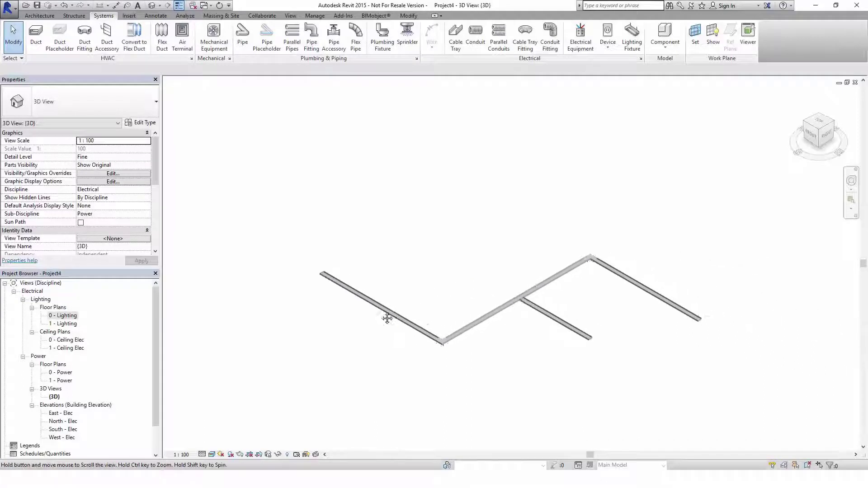
{"action": "scroll", "coordinate": [390, 312], "scroll_direction": "up", "scroll_amount": 3}
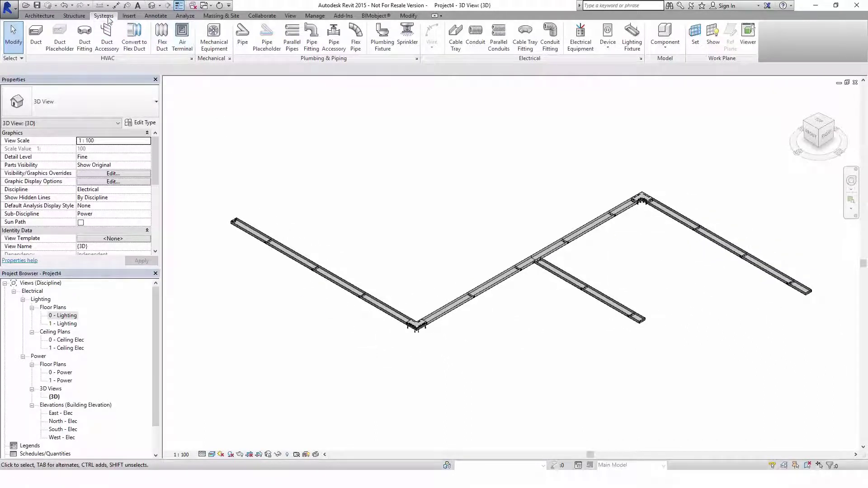
{"action": "left_click", "coordinate": [669, 36]}
{"action": "left_click", "coordinate": [99, 106]}
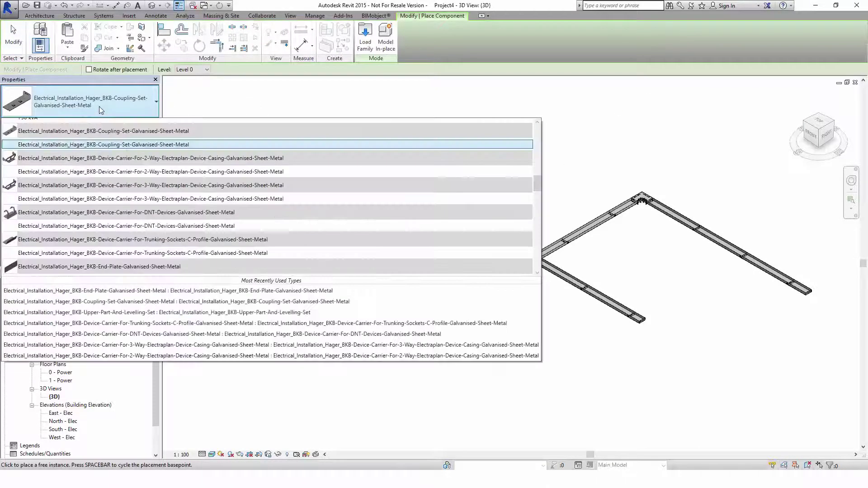
{"action": "scroll", "coordinate": [89, 238], "scroll_direction": "down", "scroll_amount": 5}
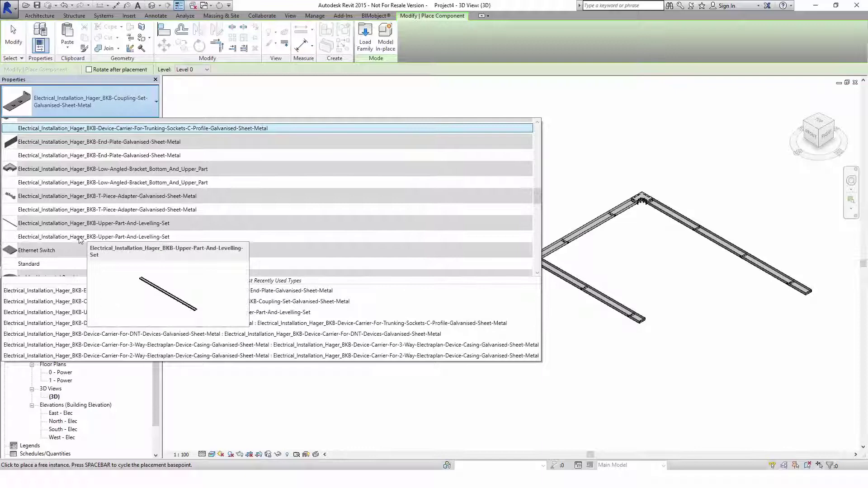
{"action": "left_click", "coordinate": [104, 237]}
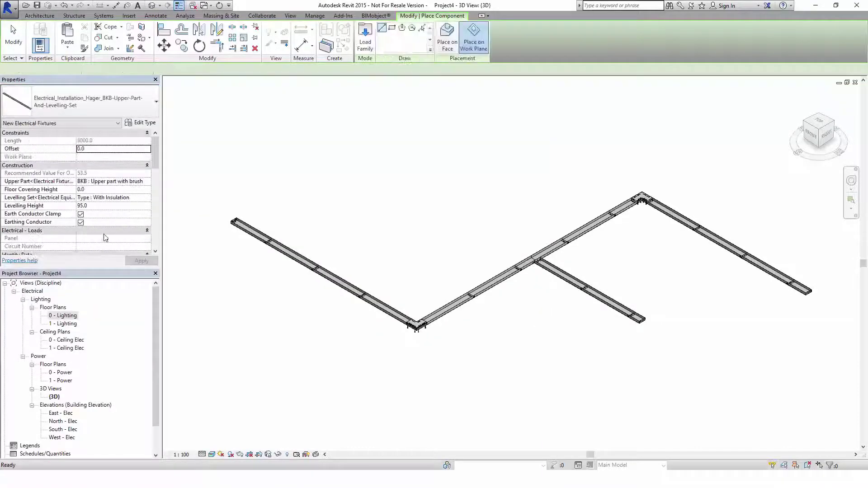
Step: Set levelling height 192.5, offset 150.0, and choose the upper part with brush
{"action": "left_click", "coordinate": [99, 206]}
{"action": "type", "text": "1"}
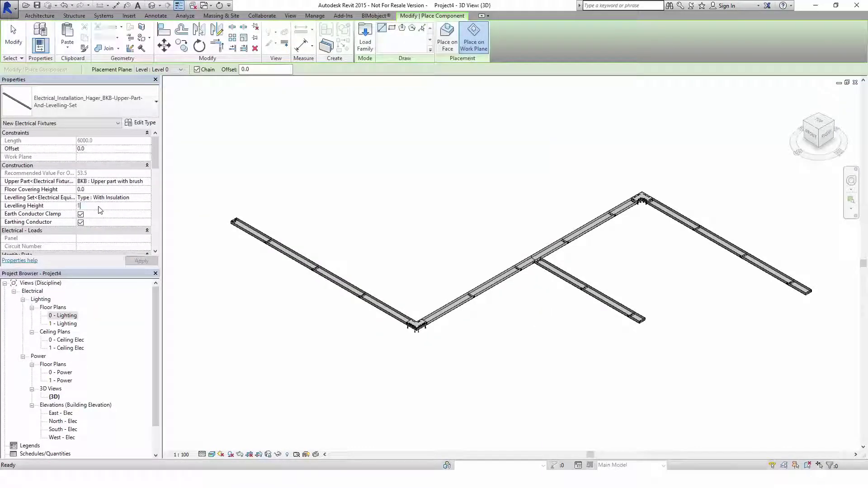
{"action": "type", "text": "92.5"}
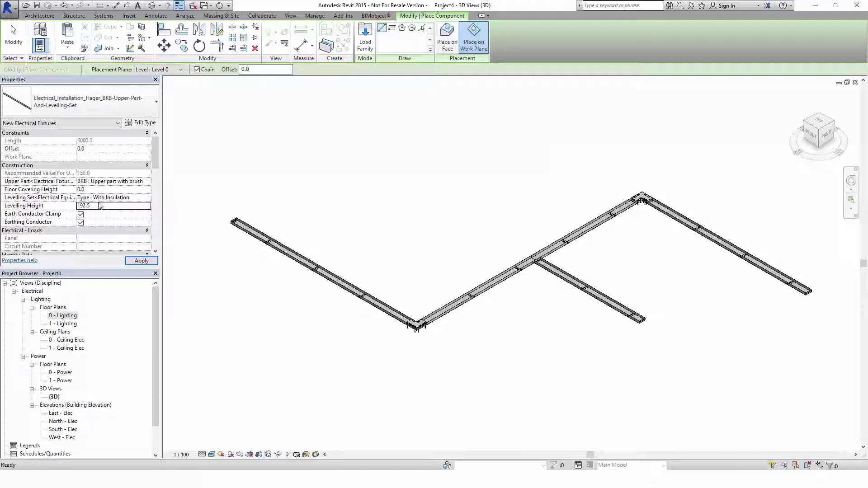
{"action": "left_click", "coordinate": [98, 152]}
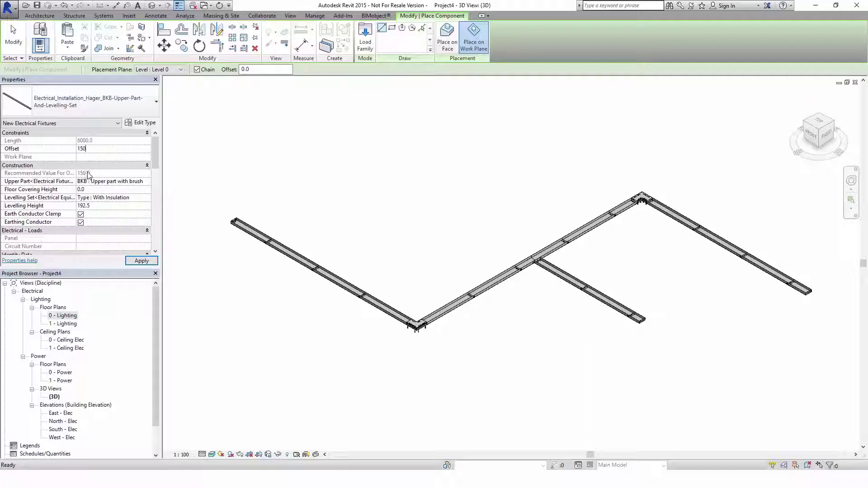
{"action": "left_click", "coordinate": [142, 261]}
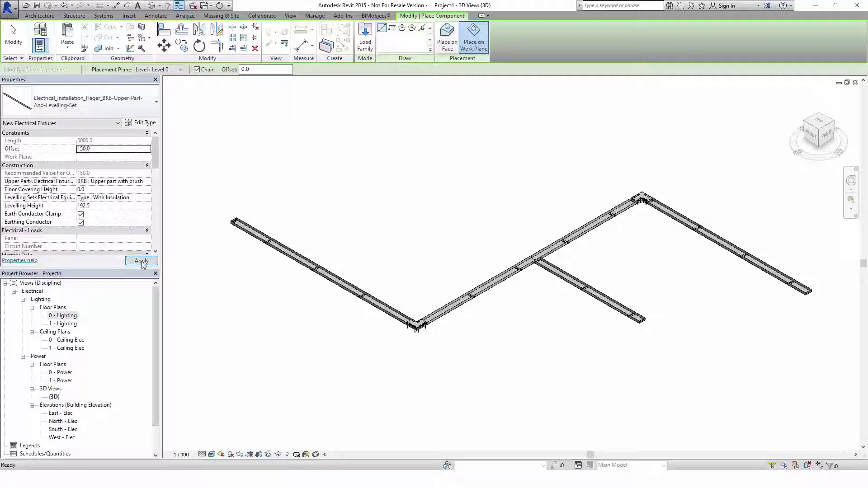
{"action": "left_click", "coordinate": [149, 182]}
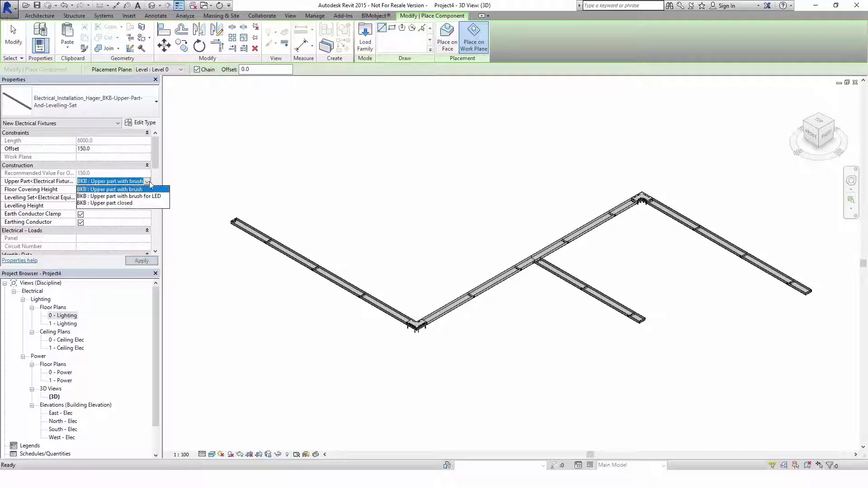
{"action": "left_click", "coordinate": [133, 197]}
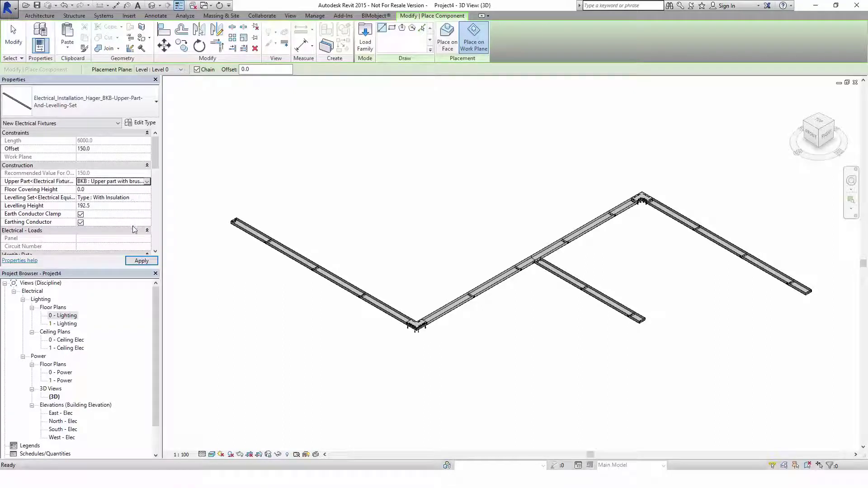
Step: Lay the upper part with levelling feet along two lower trunking segments by picking their edges
{"action": "left_click", "coordinate": [142, 261]}
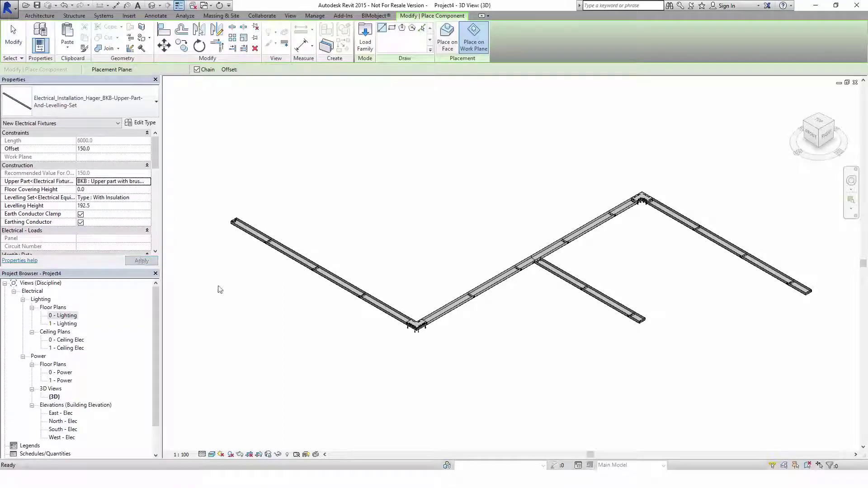
{"action": "left_click", "coordinate": [422, 29]}
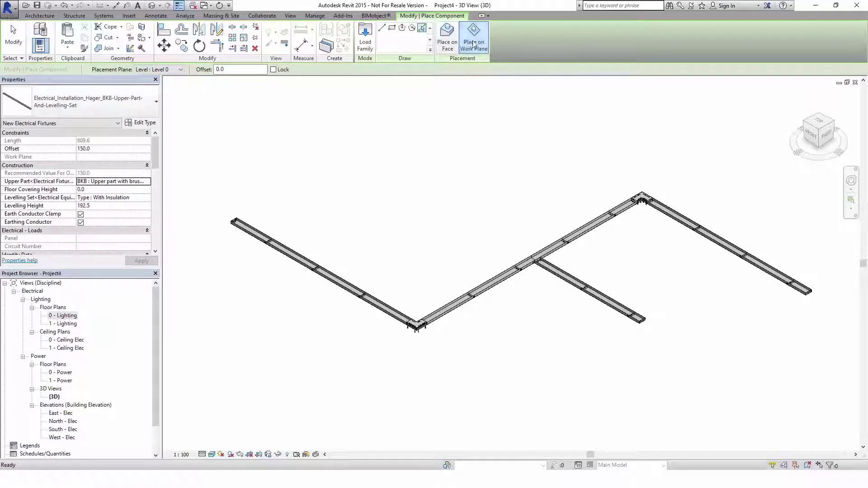
{"action": "scroll", "coordinate": [204, 224], "scroll_direction": "up", "scroll_amount": 5}
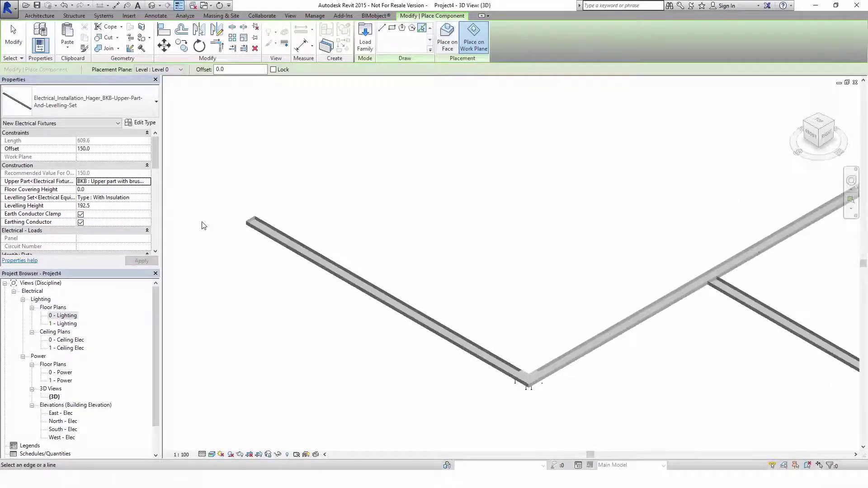
{"action": "scroll", "coordinate": [362, 327], "scroll_direction": "up", "scroll_amount": 4}
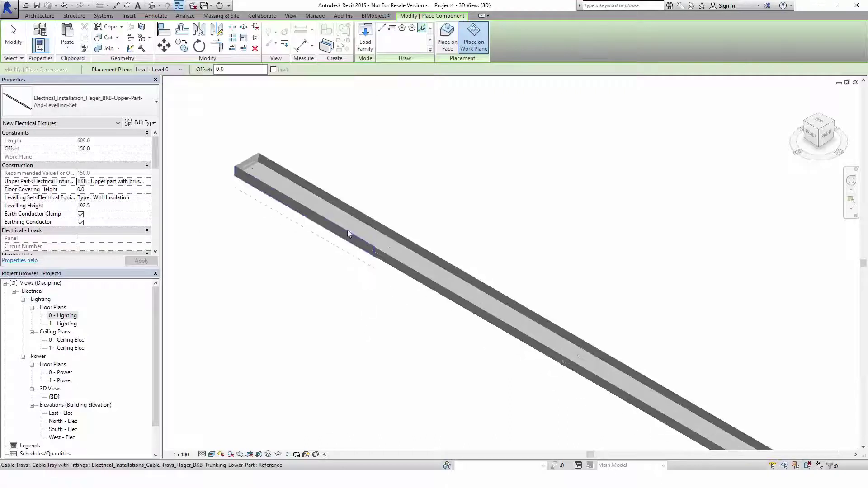
{"action": "left_click", "coordinate": [344, 220]}
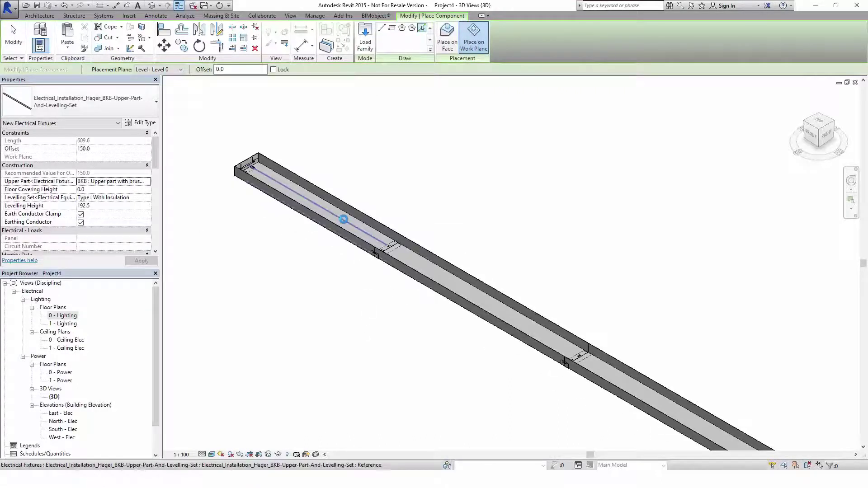
{"action": "left_click", "coordinate": [455, 287]}
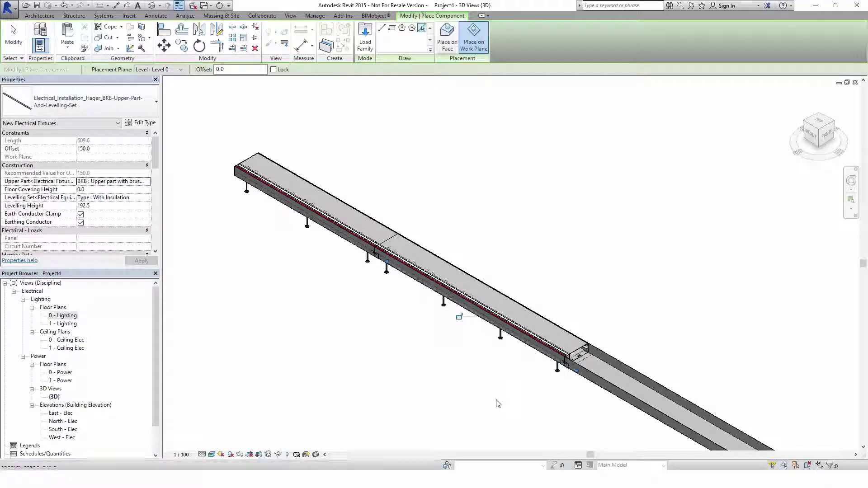
{"action": "middle_click_drag", "start_coordinate": [496, 403], "coordinate": [284, 251]}
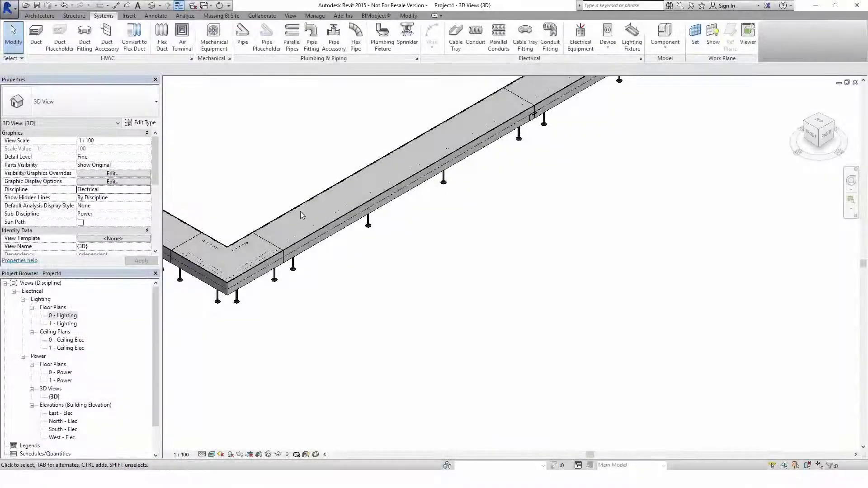
Step: Select all upper-part instances in the project and set them to 'BKB : Upper part with brush'
{"action": "left_click", "coordinate": [299, 210]}
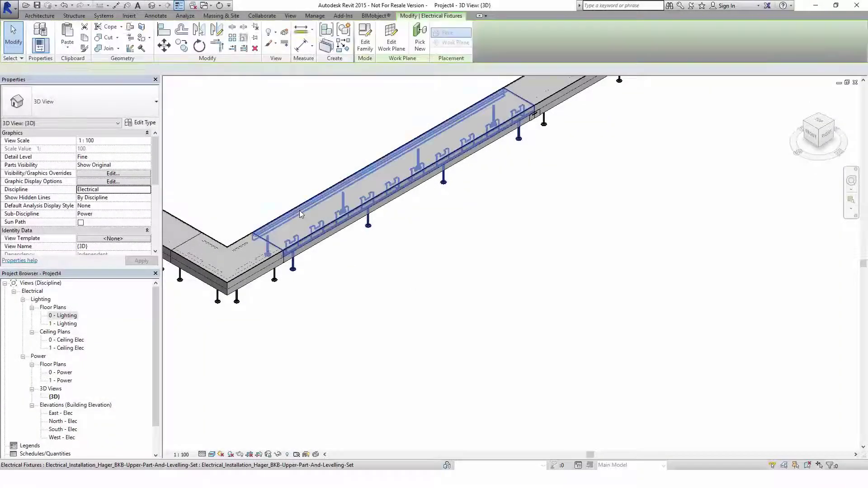
{"action": "right_click", "coordinate": [301, 214]}
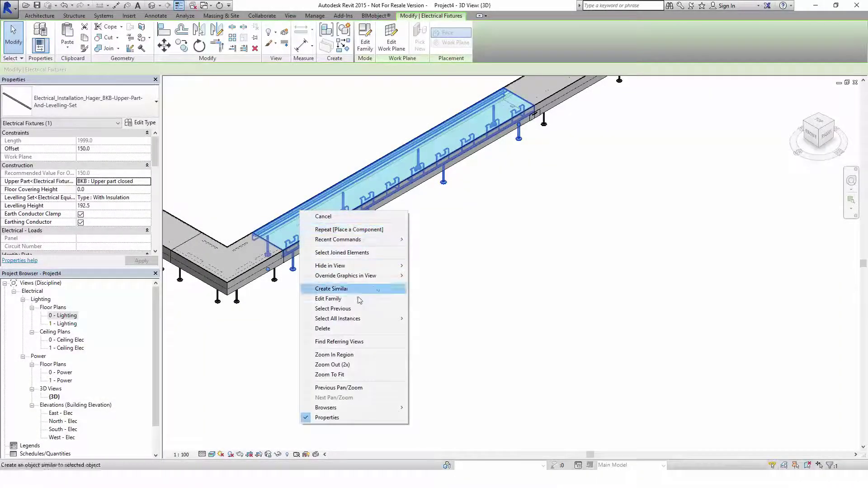
{"action": "mouse_move", "coordinate": [388, 321]}
{"action": "left_click", "coordinate": [441, 329]}
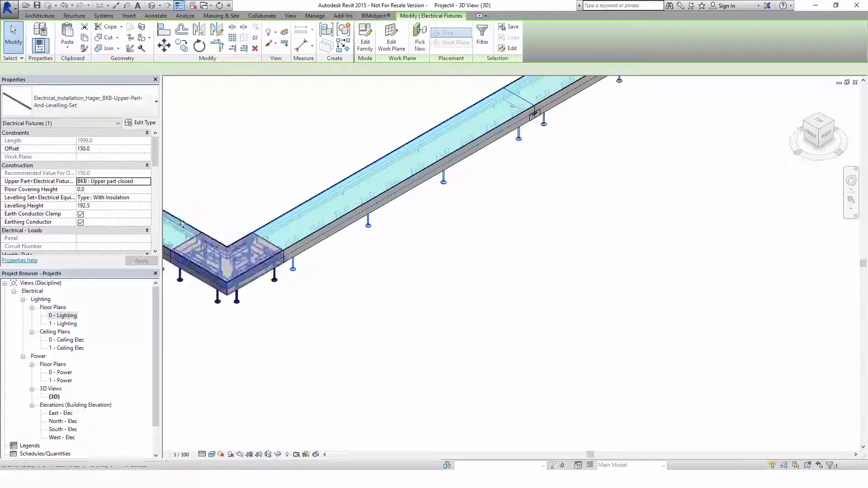
{"action": "left_click", "coordinate": [147, 182]}
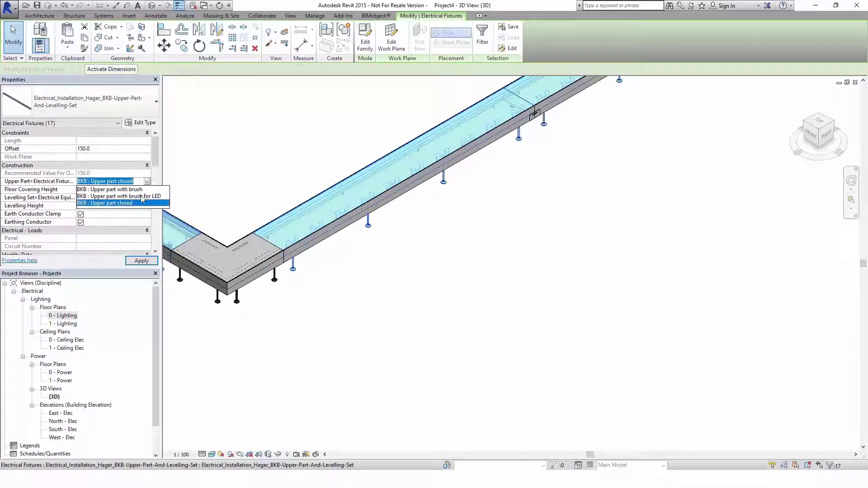
{"action": "left_click", "coordinate": [136, 203]}
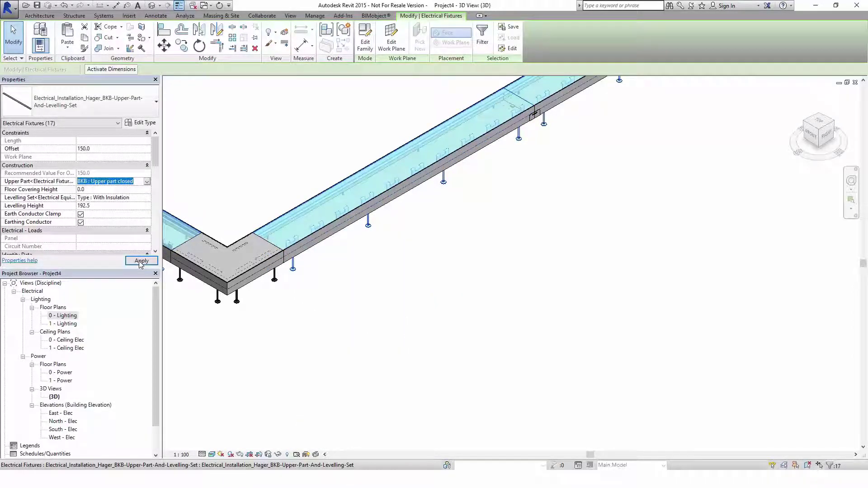
{"action": "left_click", "coordinate": [139, 264]}
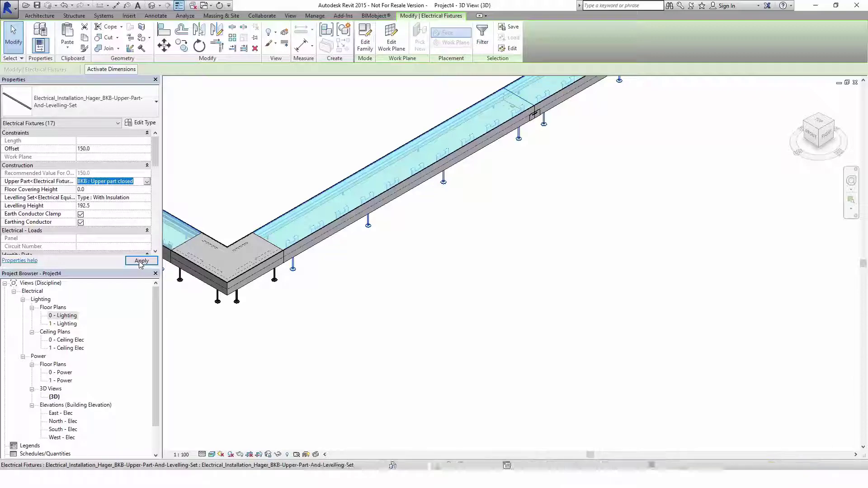
{"action": "left_click", "coordinate": [287, 360]}
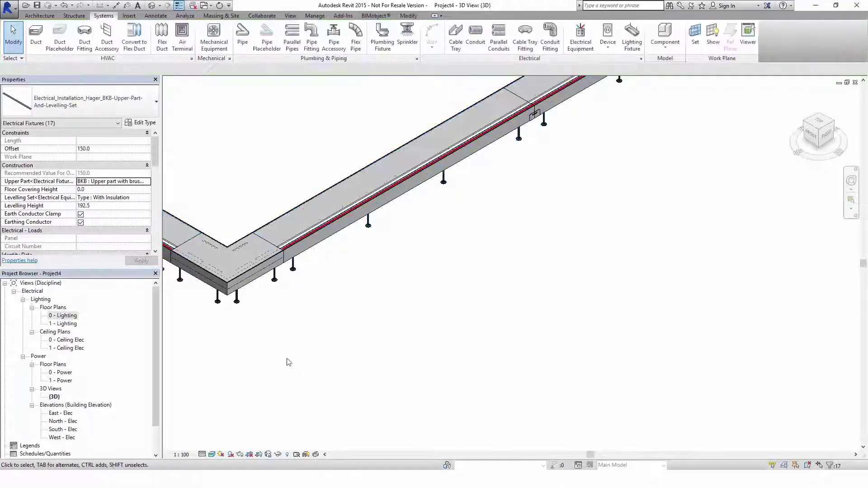
{"action": "left_click", "coordinate": [235, 286]}
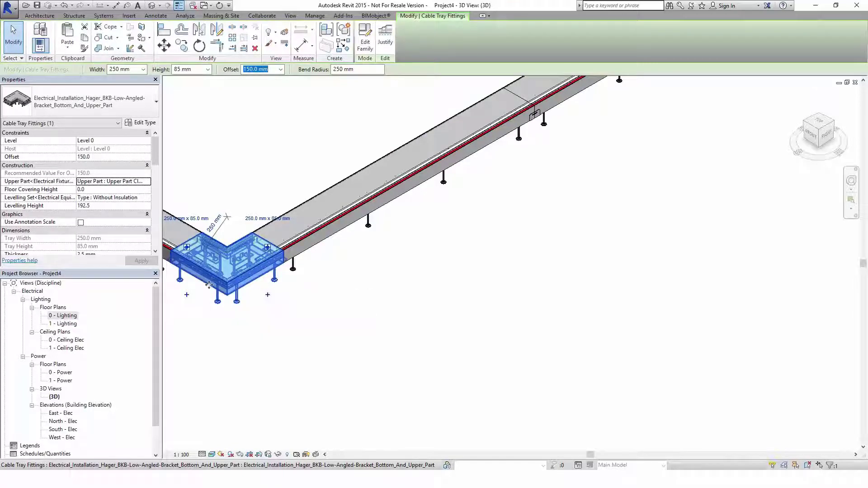
Step: Set the corner fitting's upper part to 'Outer Upper Part With Brush And LED'
{"action": "middle_click_drag", "start_coordinate": [236, 285], "coordinate": [381, 262]}
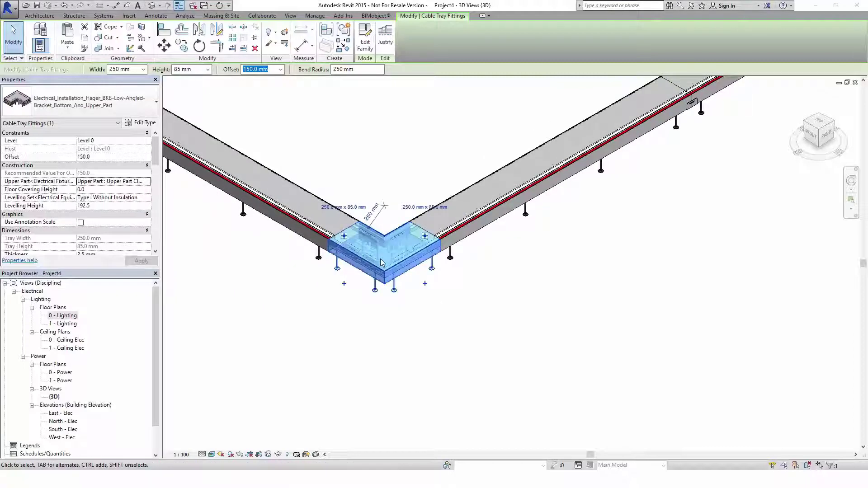
{"action": "left_click", "coordinate": [147, 185]}
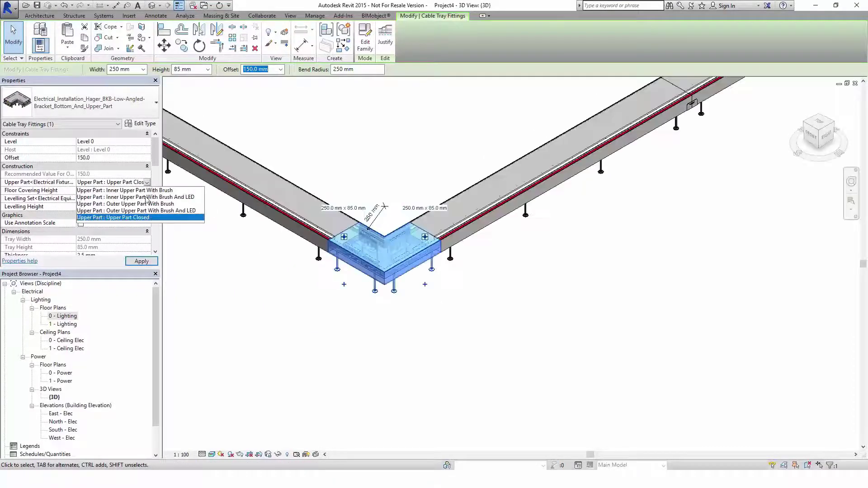
{"action": "left_click", "coordinate": [191, 198]}
{"action": "scroll", "coordinate": [363, 288], "scroll_direction": "up", "scroll_amount": 2}
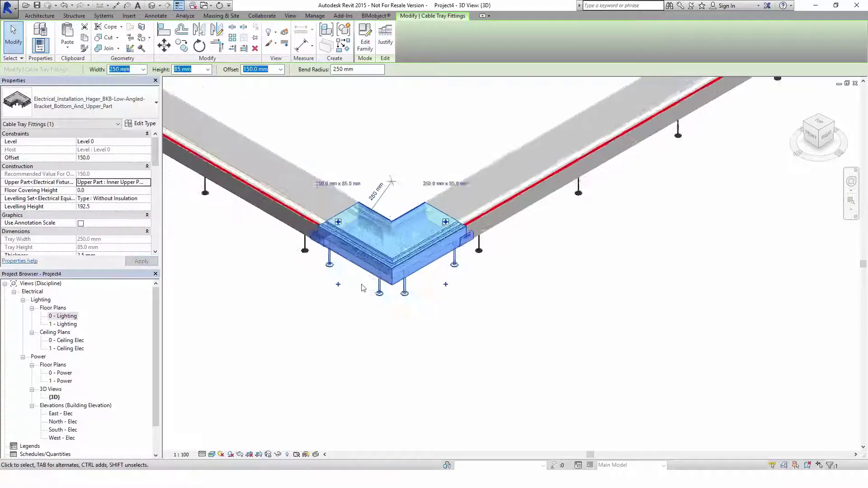
{"action": "scroll", "coordinate": [363, 288], "scroll_direction": "up", "scroll_amount": 2}
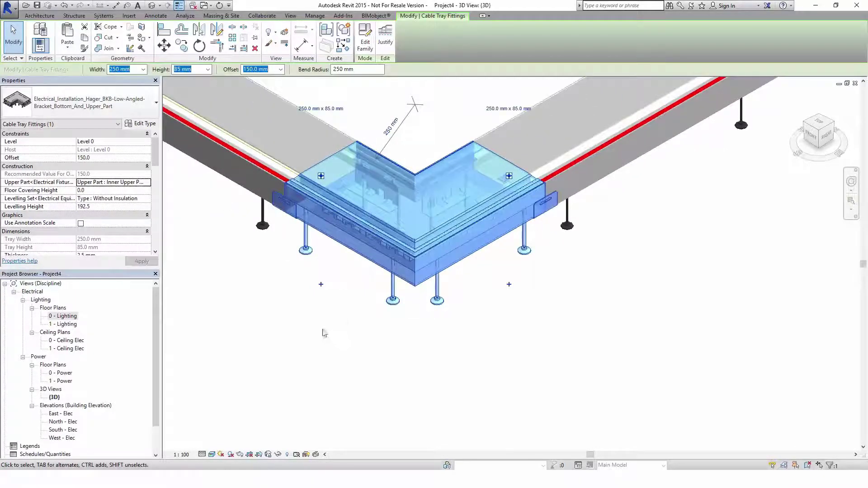
{"action": "left_click", "coordinate": [147, 184]}
{"action": "left_click", "coordinate": [174, 212]}
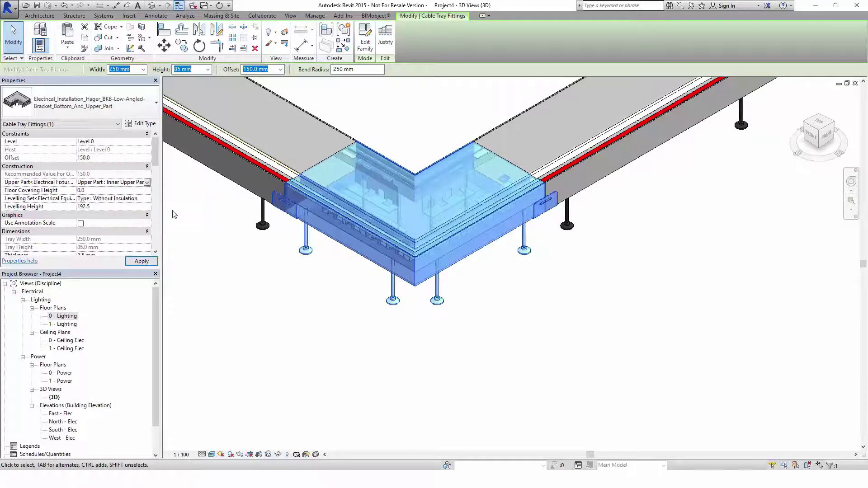
Step: In the 0 - Power plan, flip the wall-run trunking piece and drag its left end further left
{"action": "left_click", "coordinate": [488, 332]}
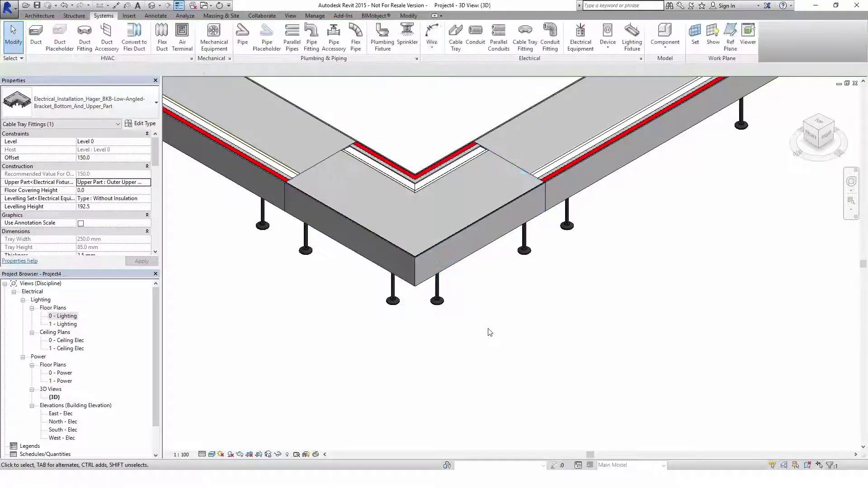
{"action": "scroll", "coordinate": [488, 332], "scroll_direction": "down", "scroll_amount": 5}
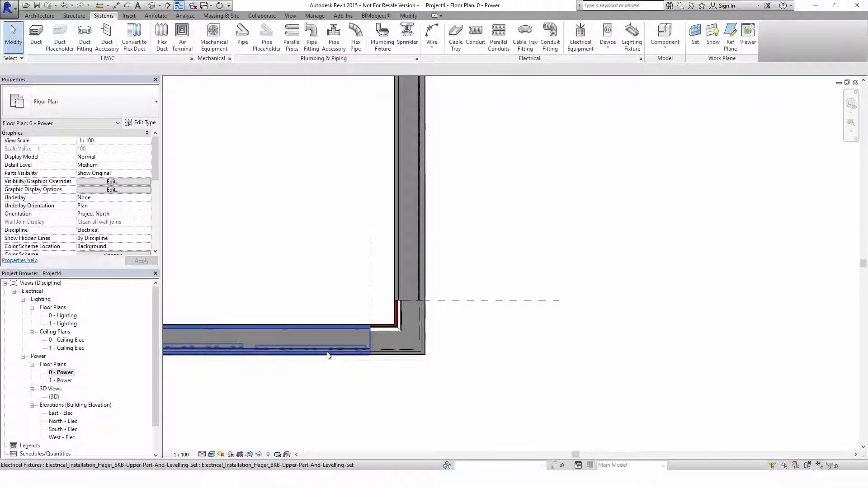
{"action": "left_click", "coordinate": [329, 356]}
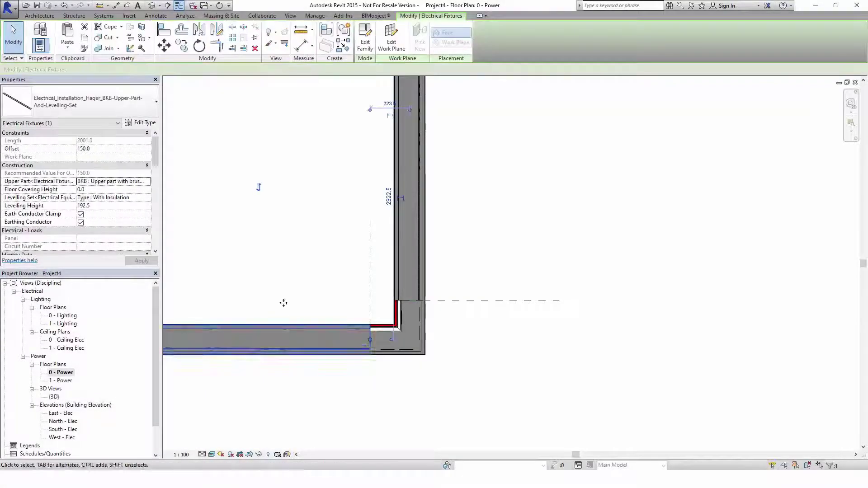
{"action": "left_click", "coordinate": [259, 189]}
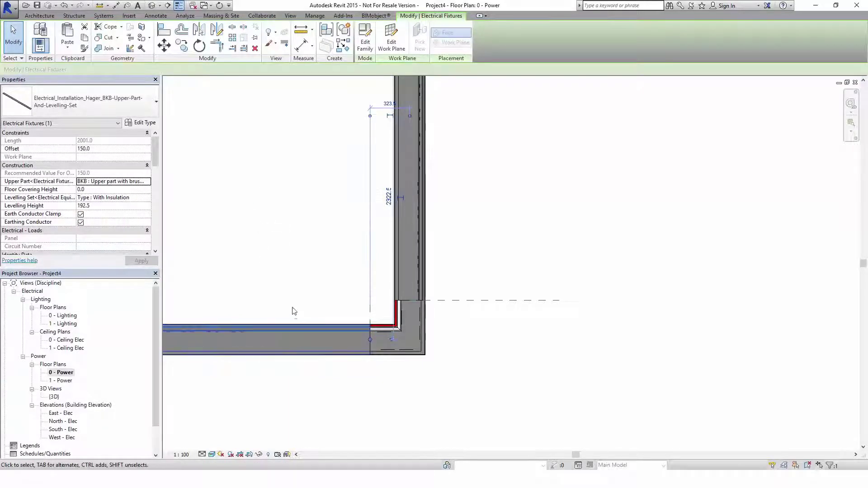
{"action": "middle_click_drag", "start_coordinate": [325, 414], "coordinate": [516, 383]}
{"action": "left_click_drag", "start_coordinate": [406, 306], "coordinate": [397, 307]}
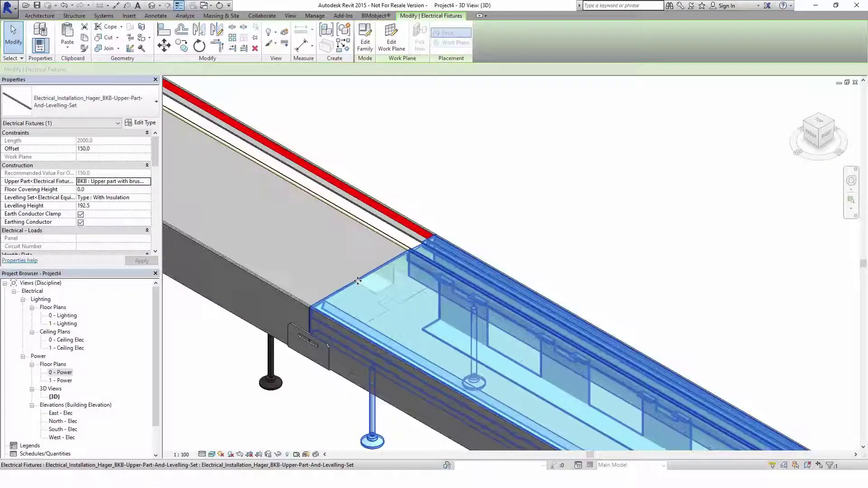
Step: Select all 17 BKB upper parts in the project and set Floor Covering Height to 20
{"action": "right_click", "coordinate": [357, 283]}
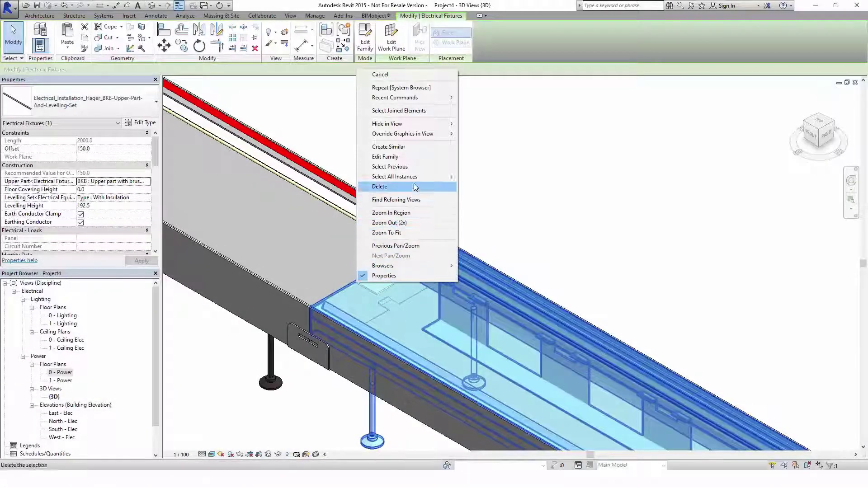
{"action": "mouse_move", "coordinate": [423, 182]}
{"action": "left_click", "coordinate": [490, 186]}
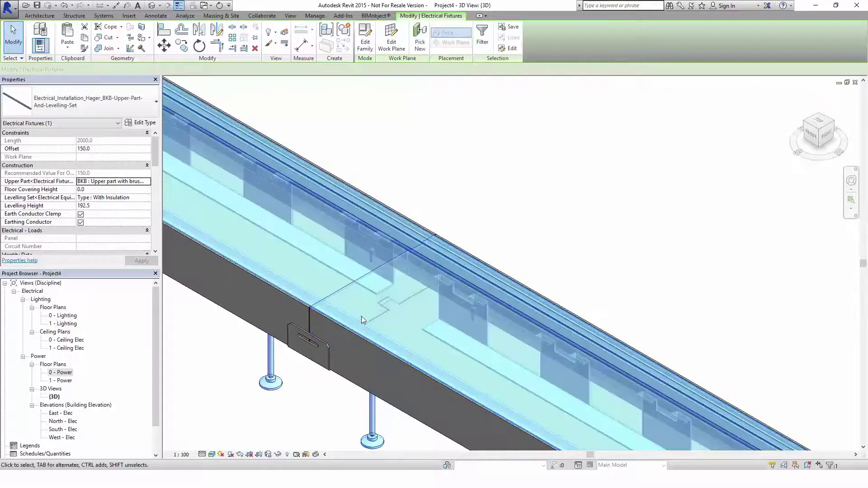
{"action": "left_click", "coordinate": [96, 190]}
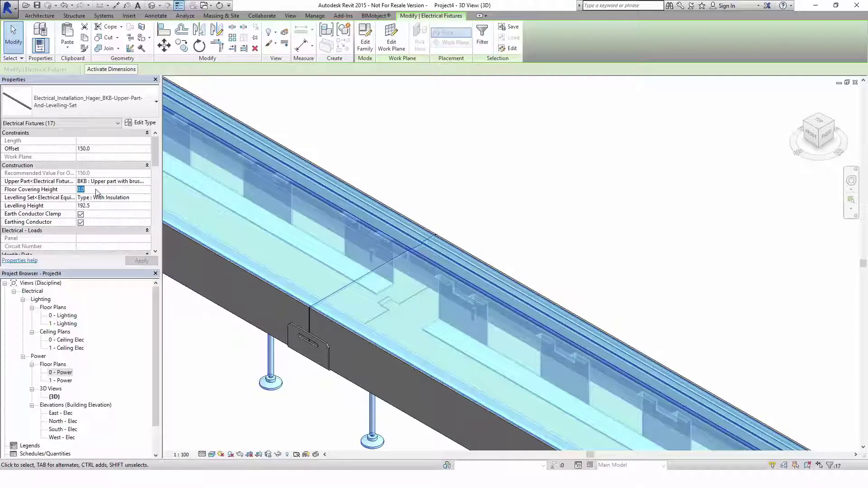
{"action": "type", "text": "20"}
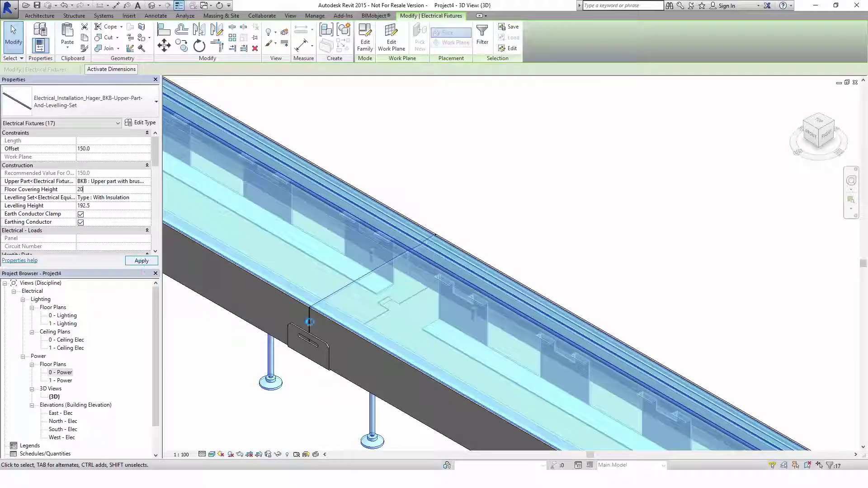
{"action": "key", "text": "Return"}
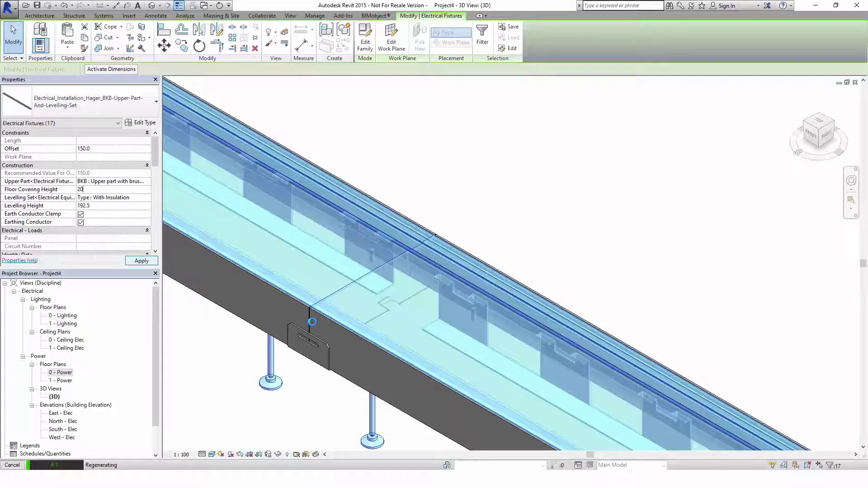
Step: Deselect the upper parts and bring the trunking corner into view
{"action": "left_click", "coordinate": [190, 381]}
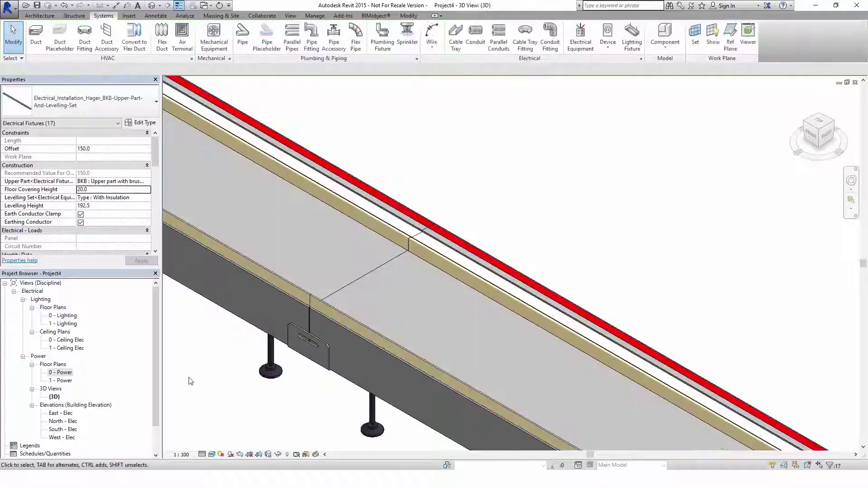
{"action": "scroll", "coordinate": [441, 367], "scroll_direction": "down", "scroll_amount": 2}
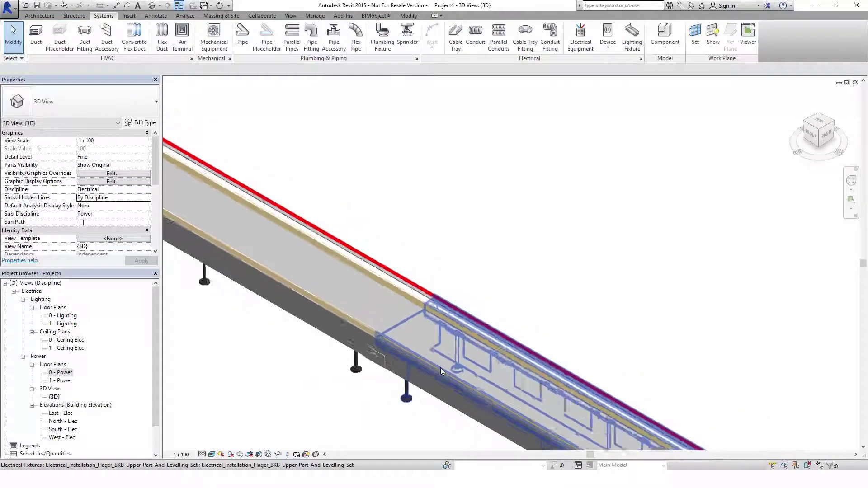
{"action": "scroll", "coordinate": [440, 368], "scroll_direction": "down", "scroll_amount": 2}
{"action": "middle_click_drag", "start_coordinate": [440, 368], "coordinate": [188, 300]}
{"action": "scroll", "coordinate": [188, 300], "scroll_direction": "down", "scroll_amount": 1}
{"action": "middle_click_drag", "start_coordinate": [455, 301], "coordinate": [179, 211]}
{"action": "scroll", "coordinate": [452, 353], "scroll_direction": "up", "scroll_amount": 5}
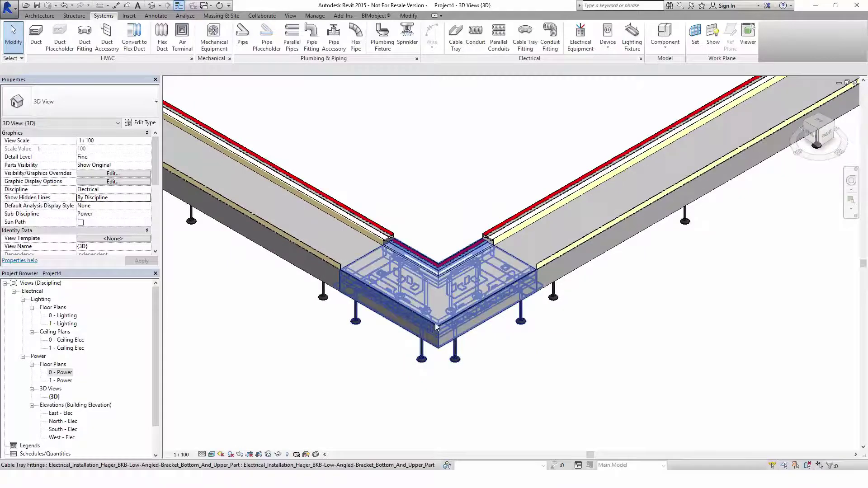
Step: Select both corner fittings in the project and apply a Floor Covering Height of 20
{"action": "left_click", "coordinate": [435, 323]}
{"action": "right_click", "coordinate": [436, 327]}
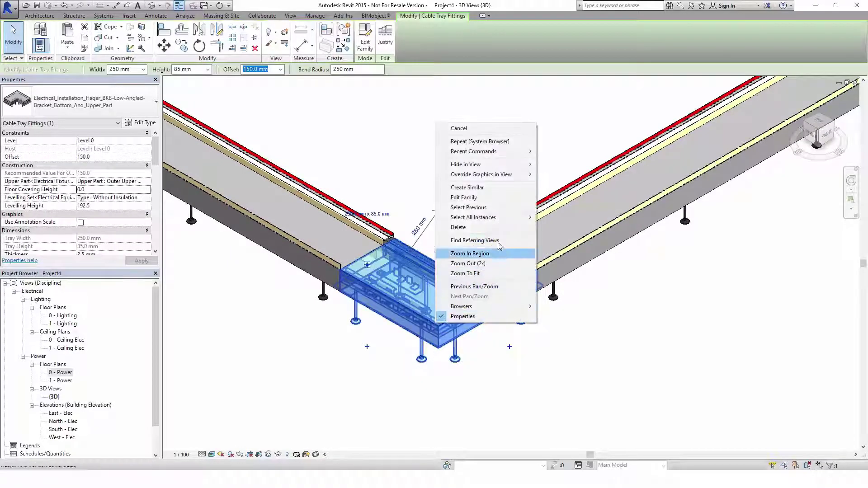
{"action": "mouse_move", "coordinate": [509, 218]}
{"action": "left_click", "coordinate": [578, 228]}
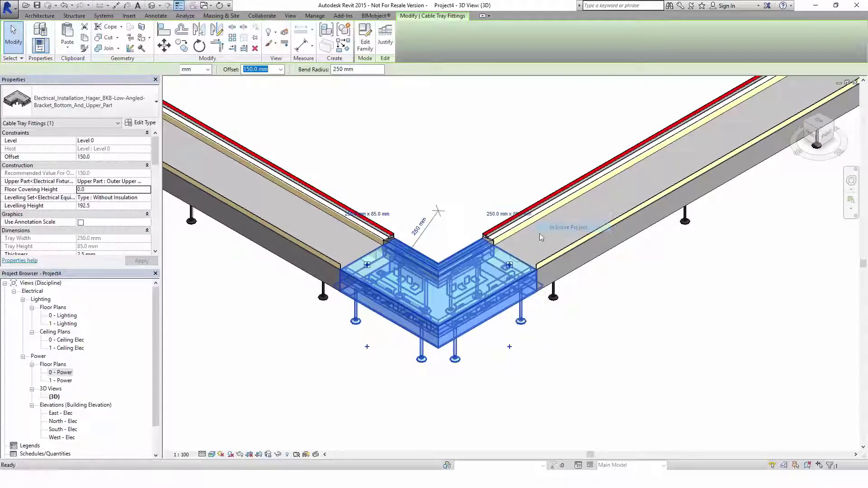
{"action": "double_click", "coordinate": [110, 190]}
{"action": "type", "text": "20"}
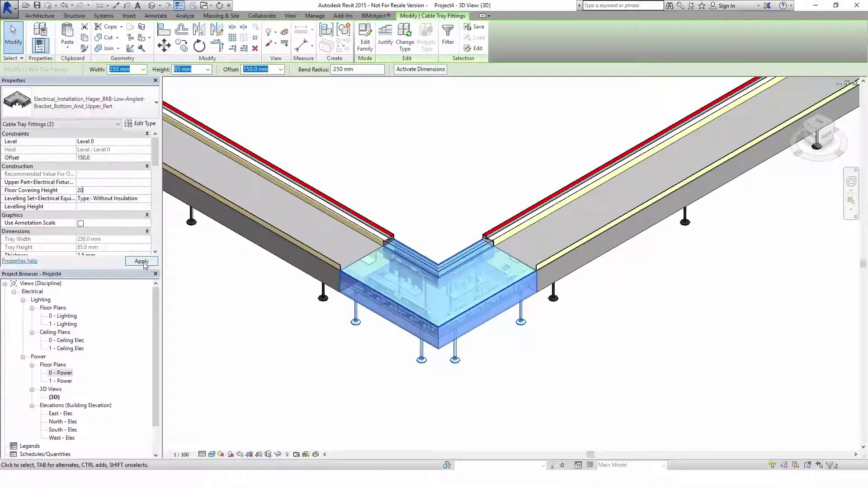
{"action": "left_click", "coordinate": [141, 261]}
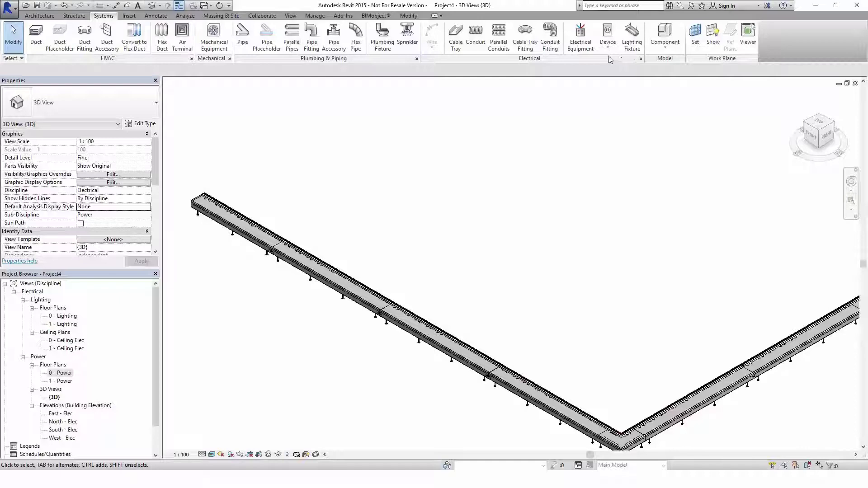
Step: Start a Component placement using the 2-Way Electraplan device carrier type
{"action": "left_click", "coordinate": [671, 34]}
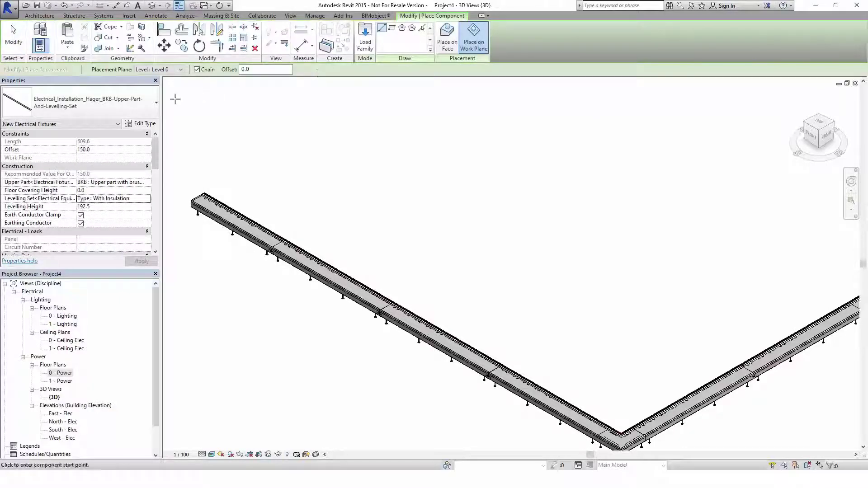
{"action": "left_click", "coordinate": [109, 111]}
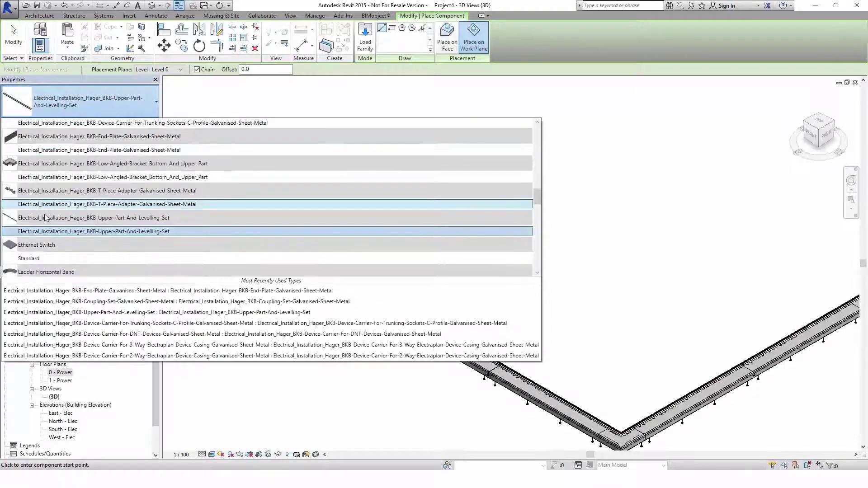
{"action": "scroll", "coordinate": [45, 217], "scroll_direction": "up", "scroll_amount": 3}
{"action": "scroll", "coordinate": [45, 217], "scroll_direction": "up", "scroll_amount": 3}
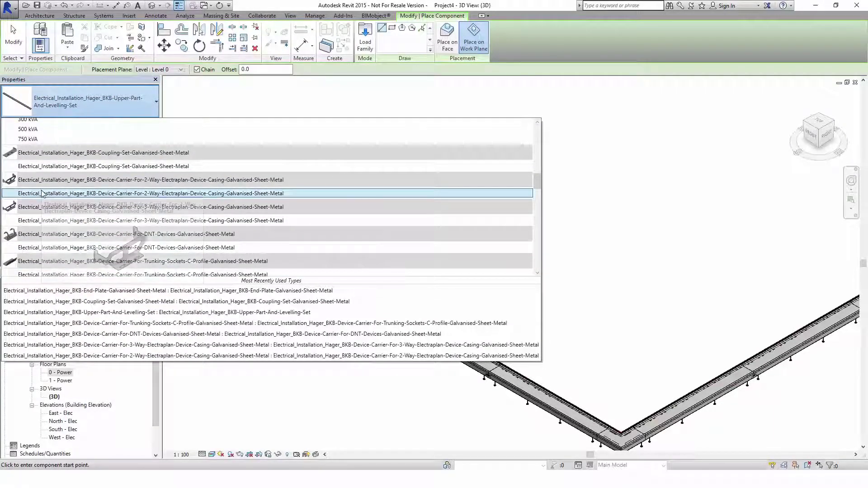
{"action": "mouse_move", "coordinate": [42, 194]}
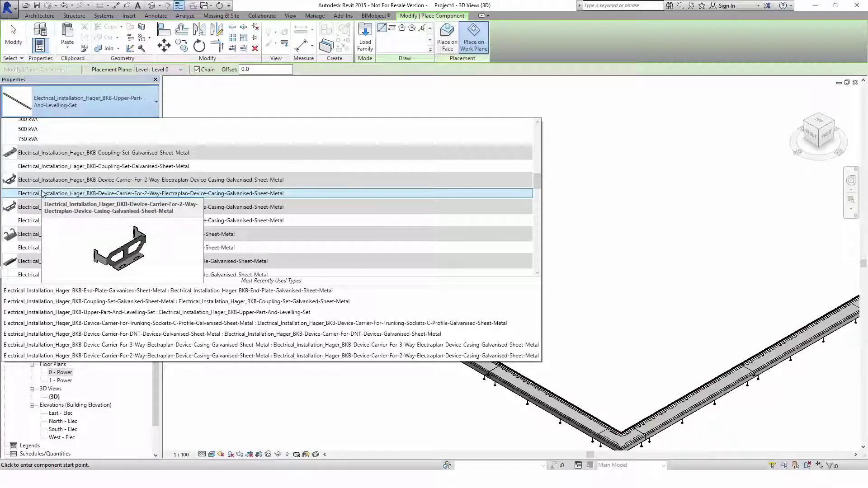
{"action": "left_click", "coordinate": [42, 194]}
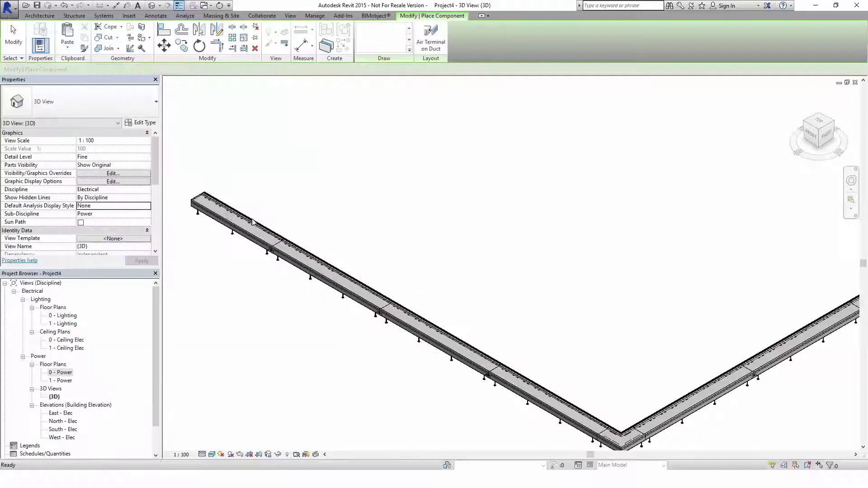
Step: Zoom in and place a device carrier on the trunking's upper face
{"action": "scroll", "coordinate": [312, 255], "scroll_direction": "up", "scroll_amount": 4}
{"action": "scroll", "coordinate": [306, 261], "scroll_direction": "up", "scroll_amount": 2}
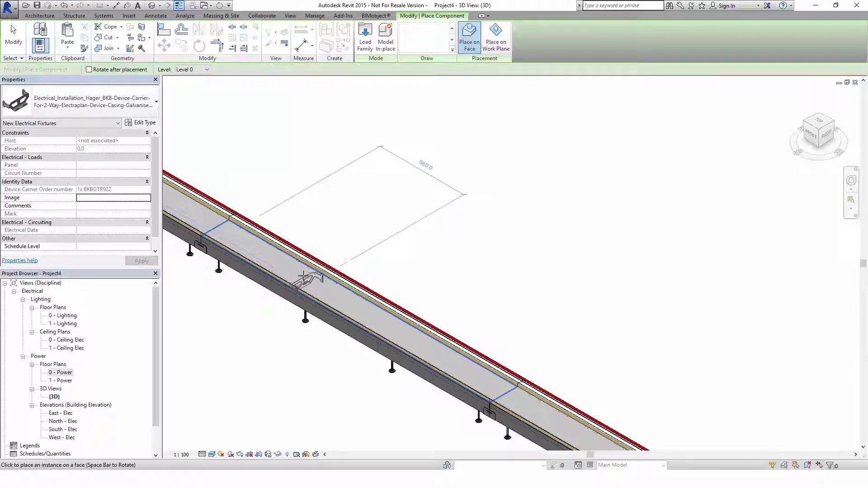
{"action": "scroll", "coordinate": [306, 275], "scroll_direction": "up", "scroll_amount": 3}
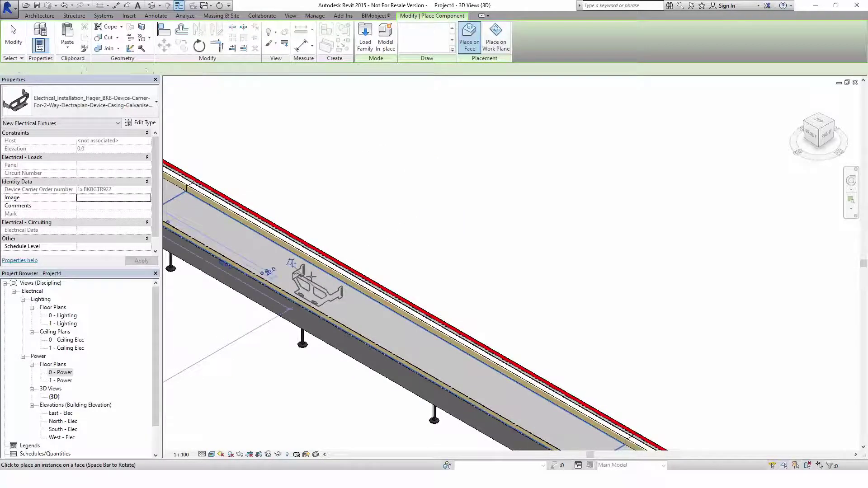
{"action": "scroll", "coordinate": [464, 357], "scroll_direction": "down", "scroll_amount": 2}
{"action": "scroll", "coordinate": [464, 357], "scroll_direction": "up", "scroll_amount": 3}
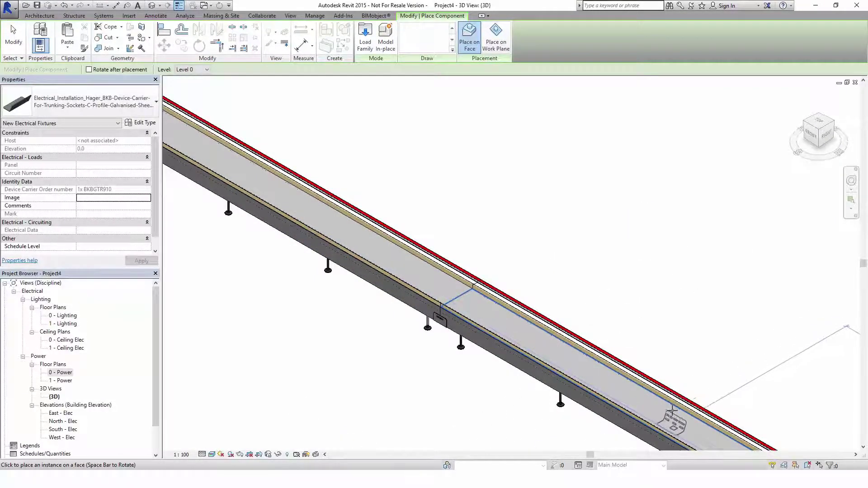
{"action": "left_click", "coordinate": [654, 402]}
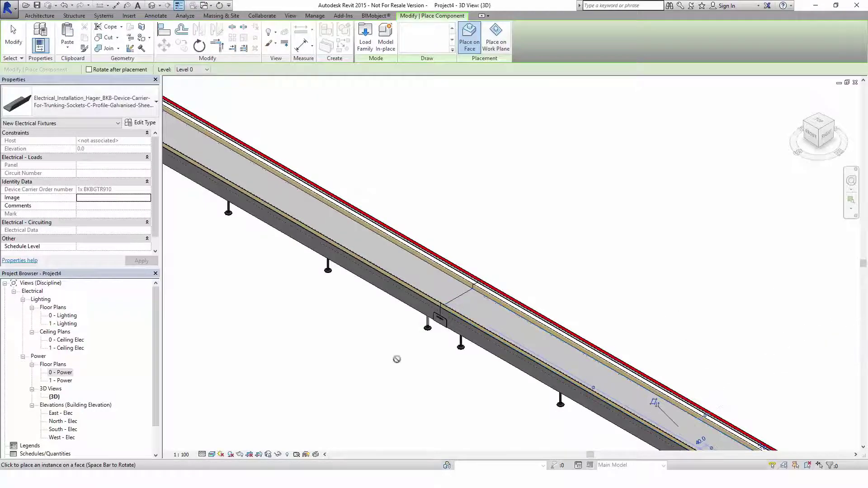
Step: Switch the 3D view to Wireframe and end component placement
{"action": "left_click", "coordinate": [211, 455]}
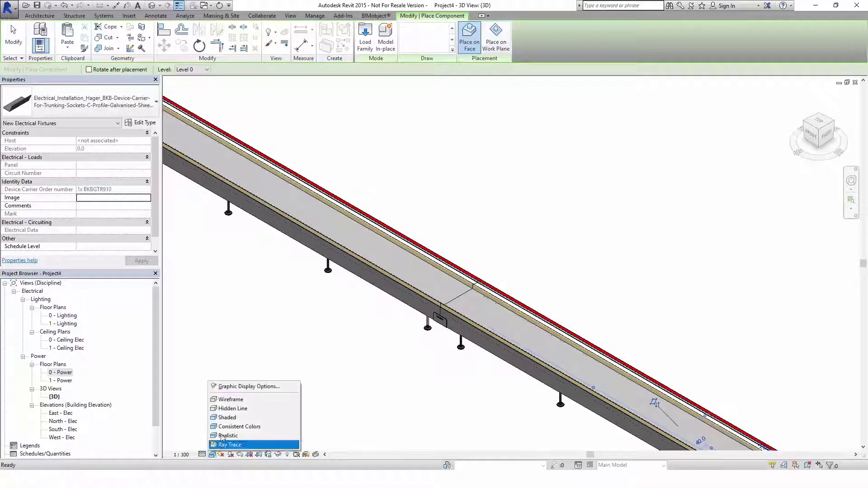
{"action": "left_click", "coordinate": [231, 403]}
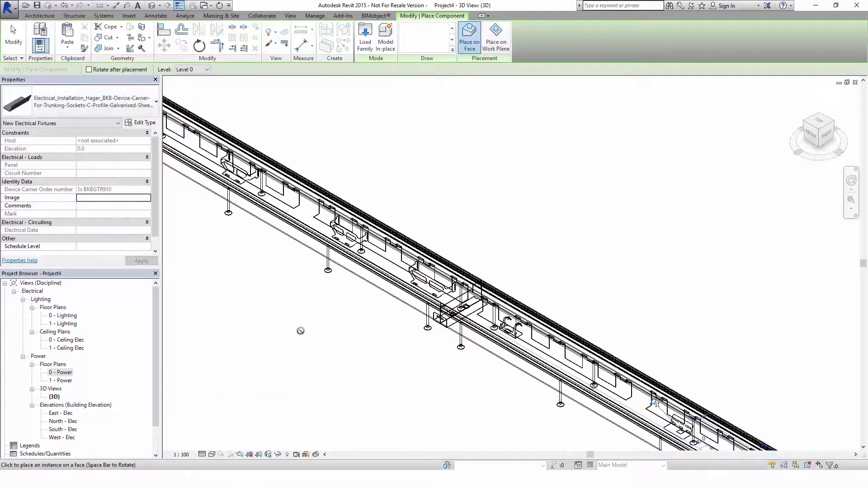
{"action": "scroll", "coordinate": [358, 217], "scroll_direction": "up", "scroll_amount": 5}
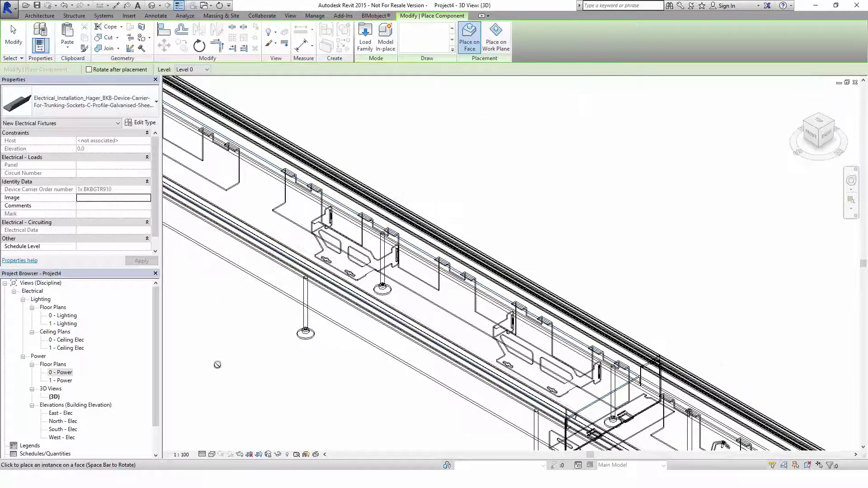
{"action": "key", "text": "Escape"}
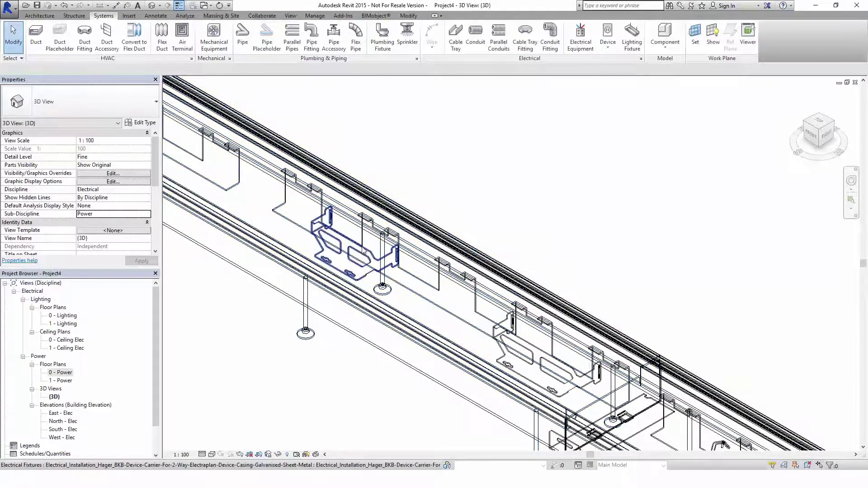
Step: Select a placed device carrier and zoom out to the whole trunking run
{"action": "left_click", "coordinate": [344, 253]}
{"action": "scroll", "coordinate": [254, 356], "scroll_direction": "down", "scroll_amount": 3}
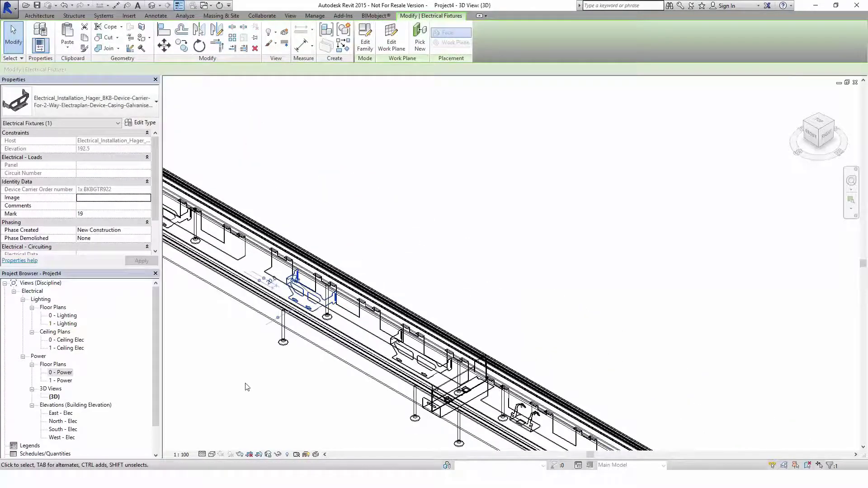
{"action": "scroll", "coordinate": [252, 385], "scroll_direction": "down", "scroll_amount": 2}
{"action": "middle_click_drag", "start_coordinate": [258, 384], "coordinate": [319, 368]}
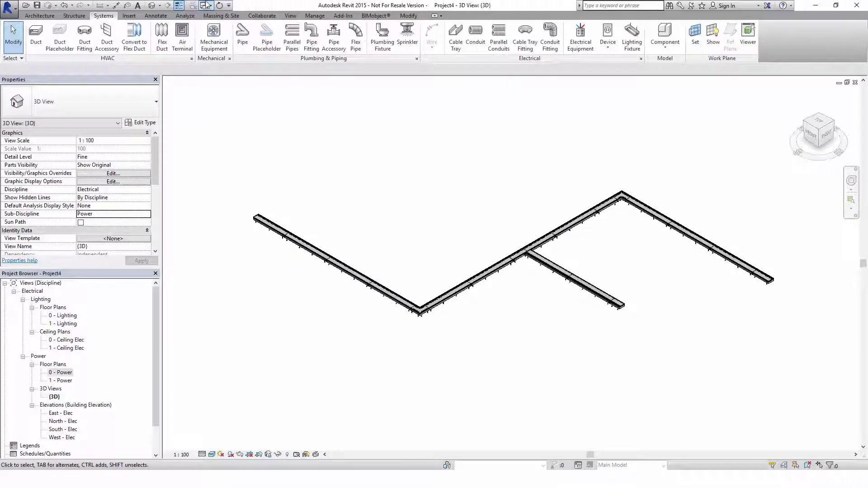
{"action": "left_click", "coordinate": [205, 5]}
Step: Copy the three Tahelit BKB schedules from the demo project, then return to Project4's 3D view
{"action": "left_click", "coordinate": [244, 16]}
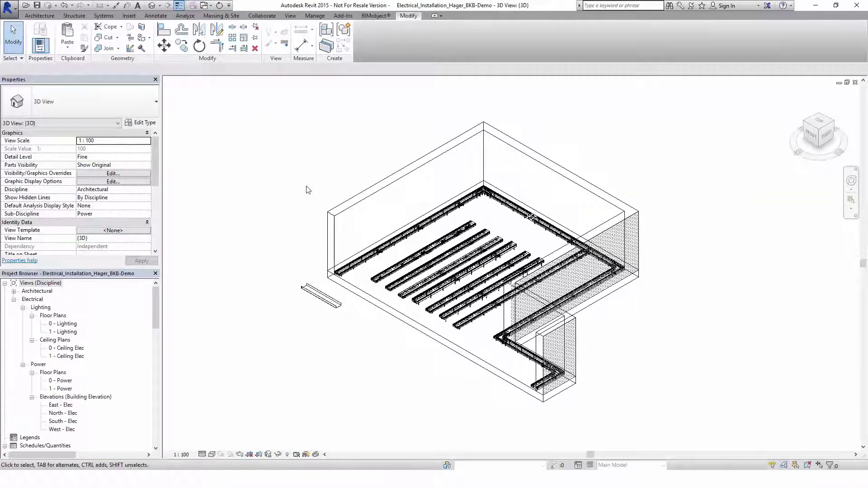
{"action": "scroll", "coordinate": [75, 388], "scroll_direction": "down", "scroll_amount": 3}
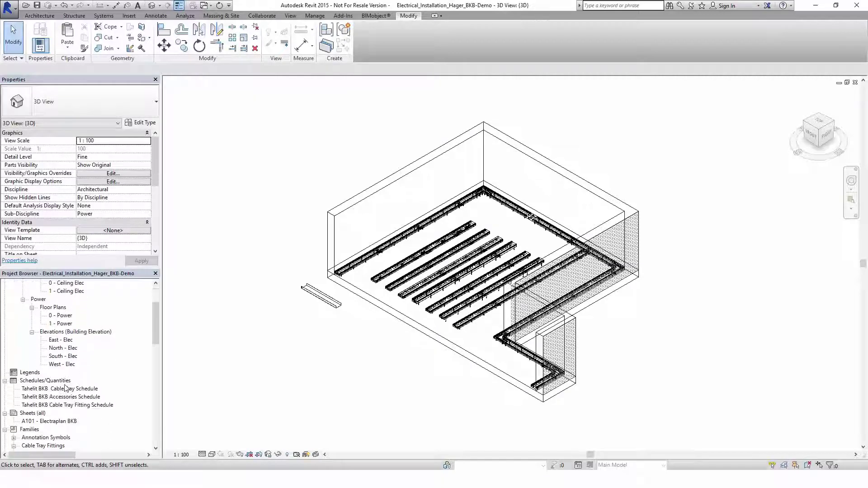
{"action": "left_click", "coordinate": [51, 390]}
{"action": "left_click", "coordinate": [53, 405], "text": "shift"}
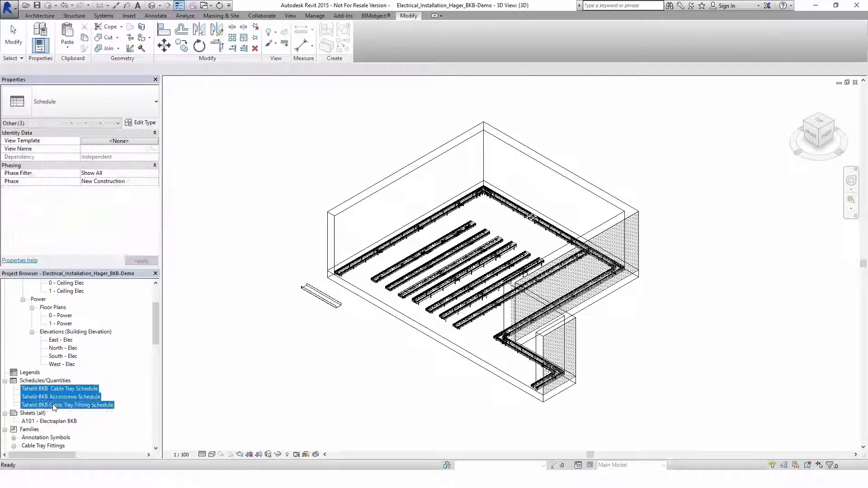
{"action": "right_click", "coordinate": [53, 398]}
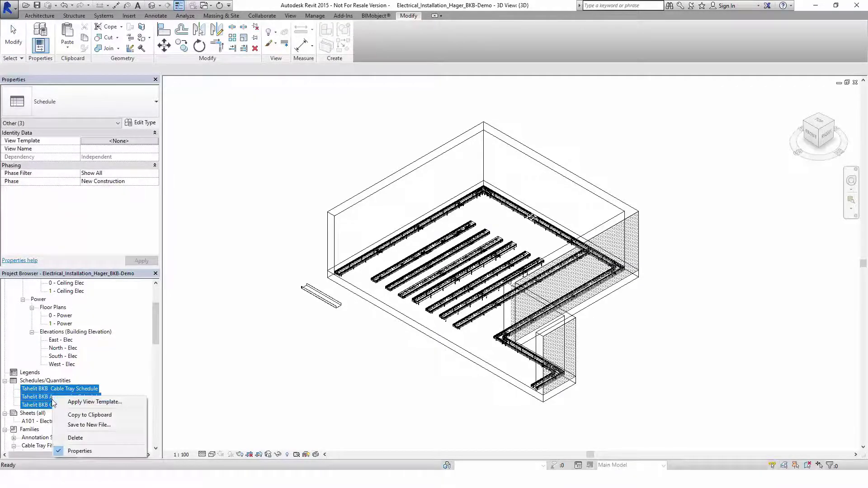
{"action": "left_click", "coordinate": [66, 415]}
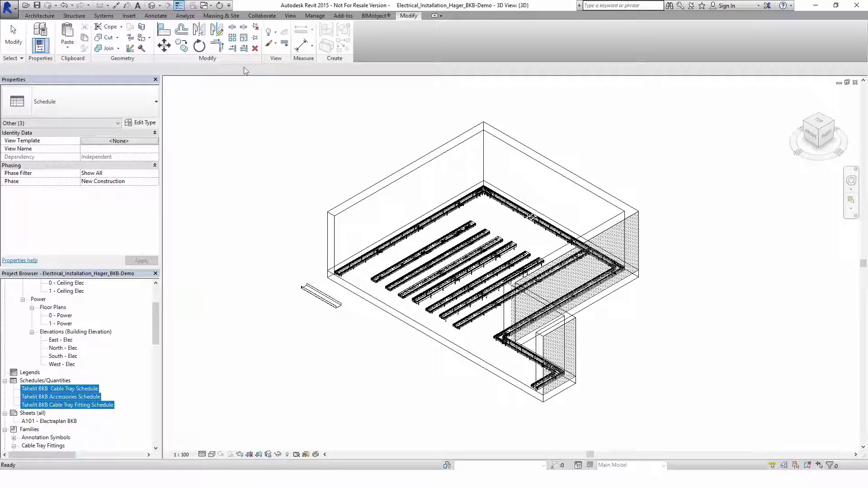
{"action": "left_click", "coordinate": [213, 4]}
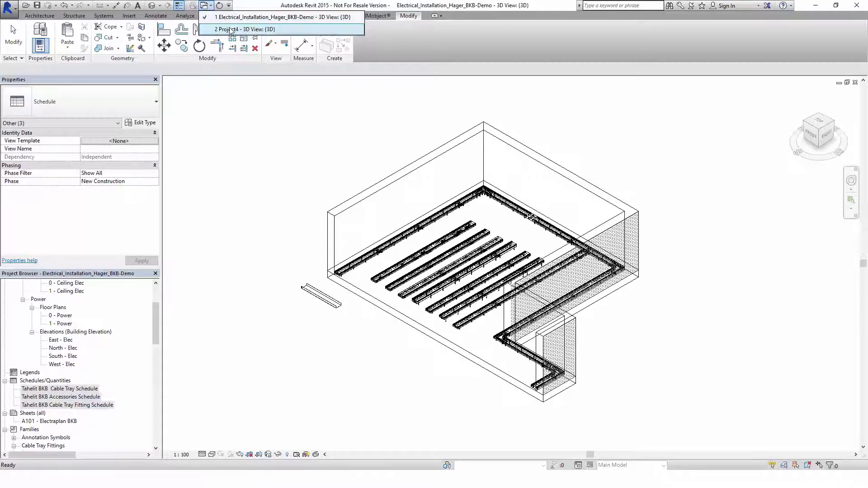
{"action": "left_click", "coordinate": [231, 30]}
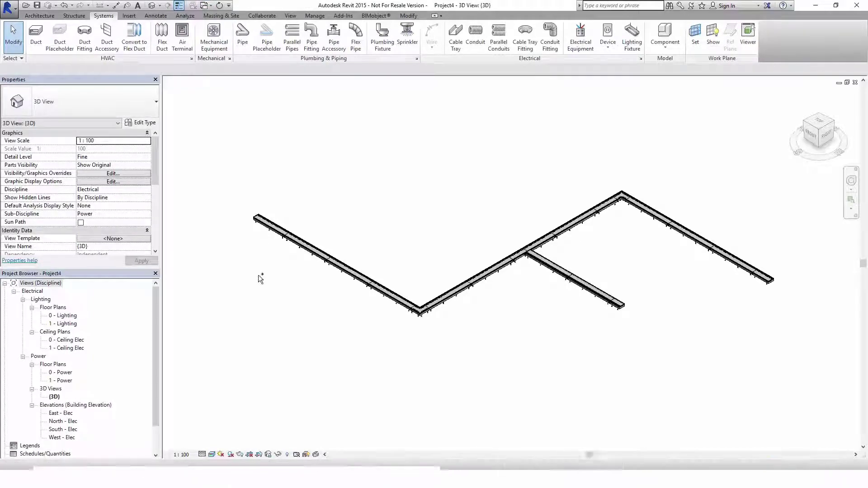
Step: Paste the schedules into Project4 and open the Accessories and Cable Tray Fitting schedules
{"action": "key", "text": "ctrl+Tab"}
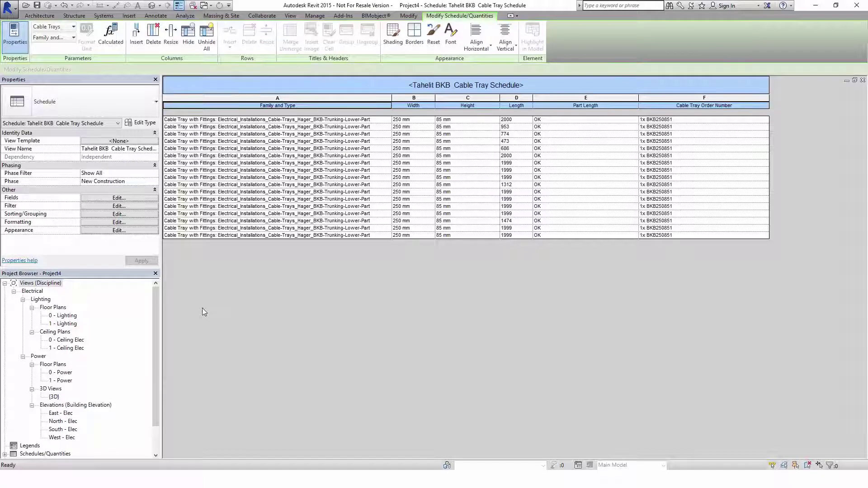
{"action": "left_click_drag", "start_coordinate": [158, 312], "coordinate": [157, 354]}
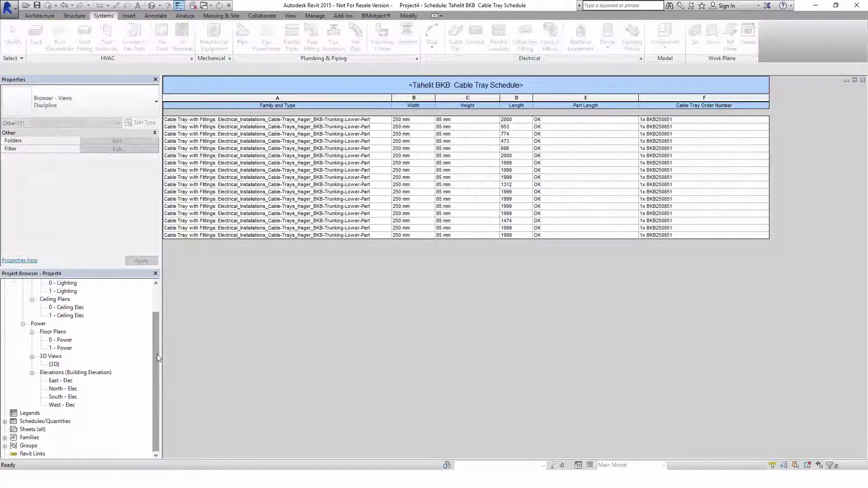
{"action": "left_click", "coordinate": [4, 422]}
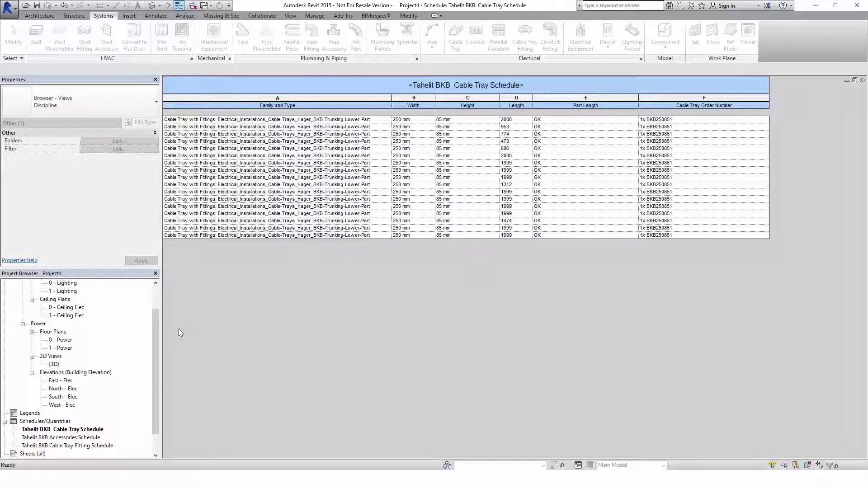
{"action": "double_click", "coordinate": [73, 438]}
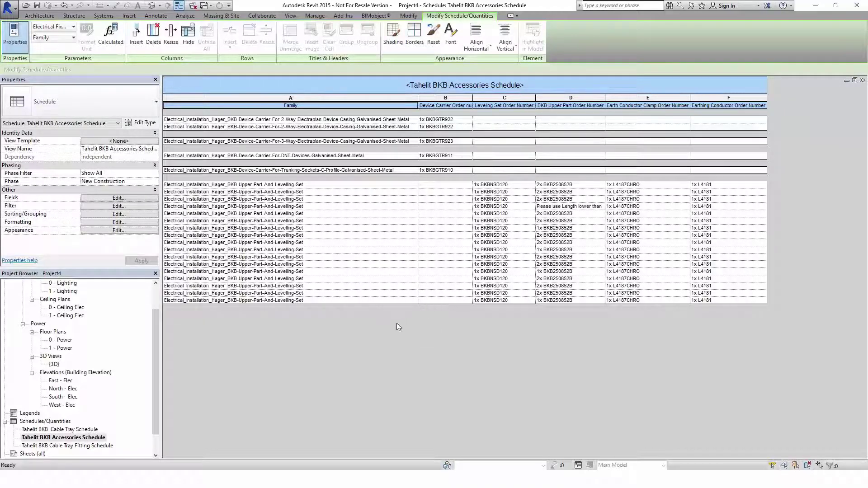
{"action": "double_click", "coordinate": [62, 446]}
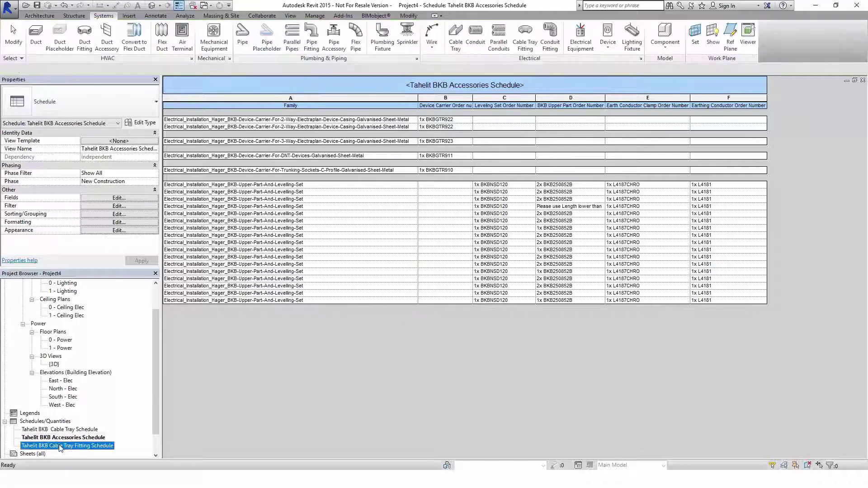